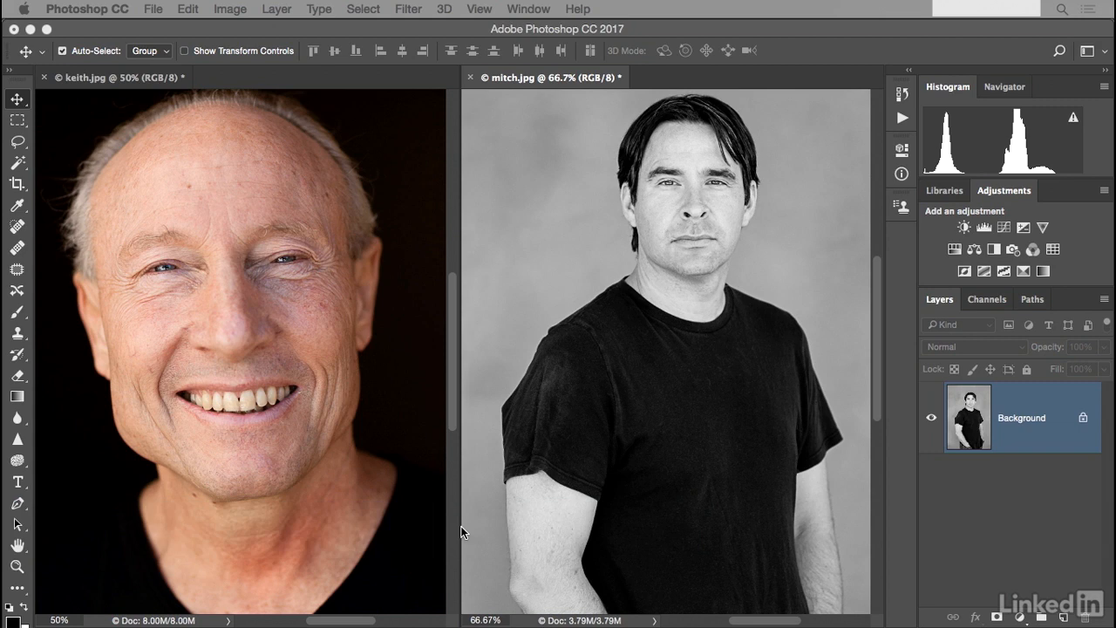
Show keith.jpg in full-screen mode and convert its Background layer to a smart object.
left_click(298, 486)
key("f")
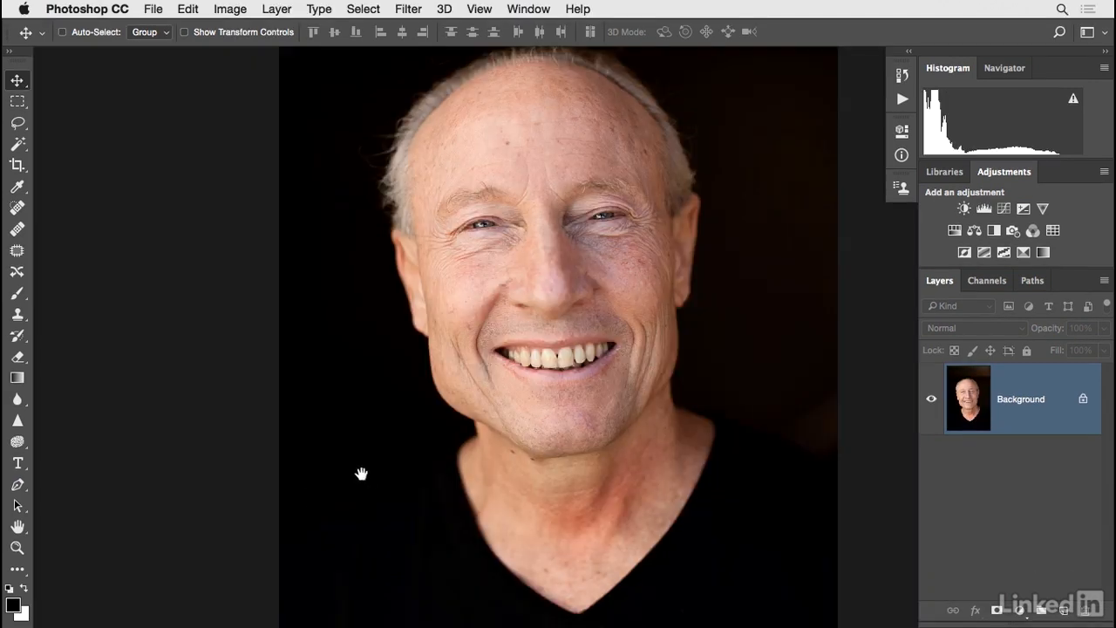
key("super+0")
key("super+plus")
left_click_drag(365, 474, 314, 492)
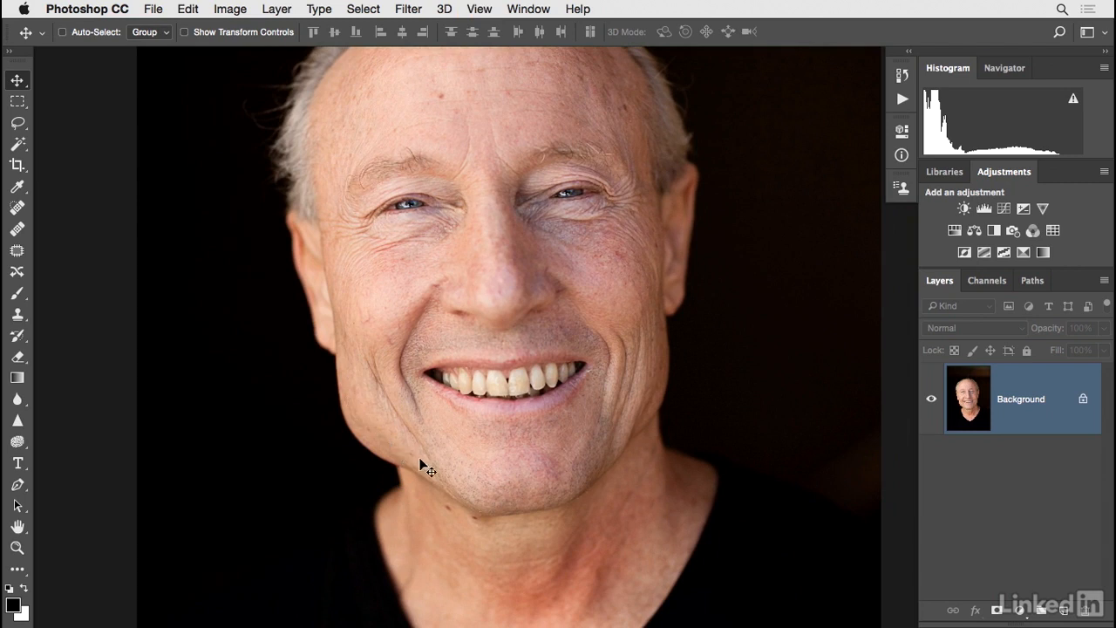
right_click(1032, 422)
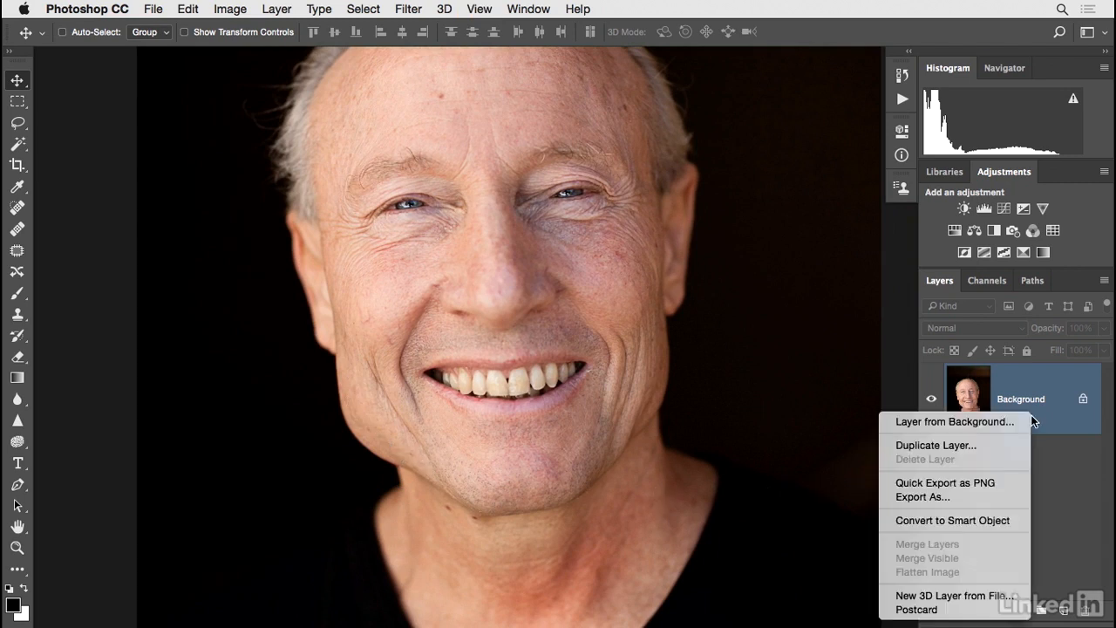
left_click(988, 521)
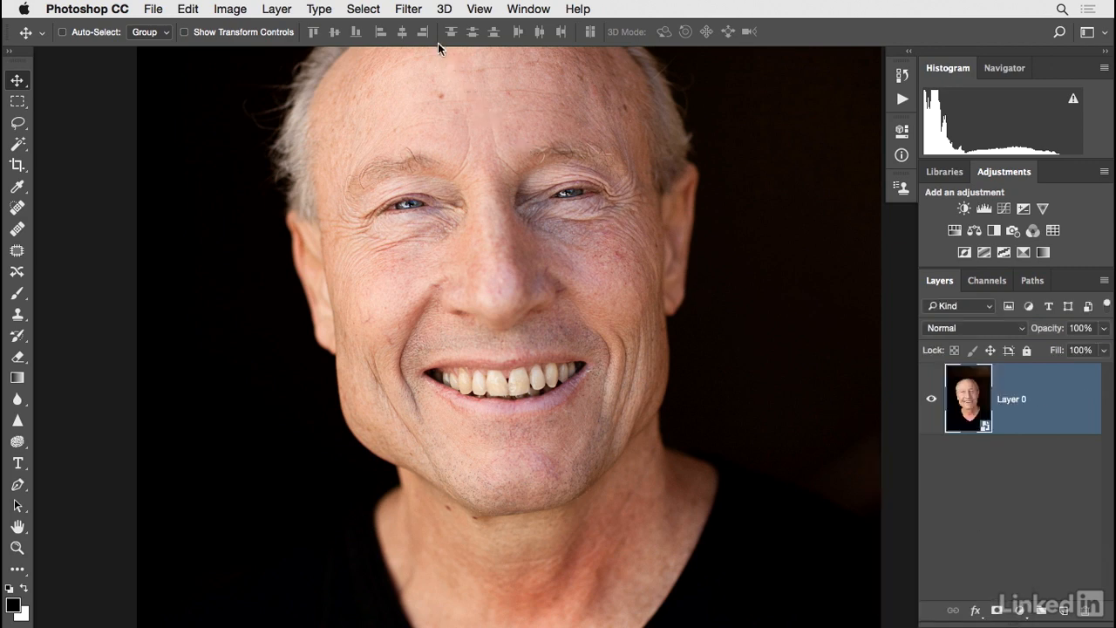
Open Liquify on the smart object and push the bulging jawline inward with Forward Warp, using brush size 184 and pressure 22.
left_click(409, 8)
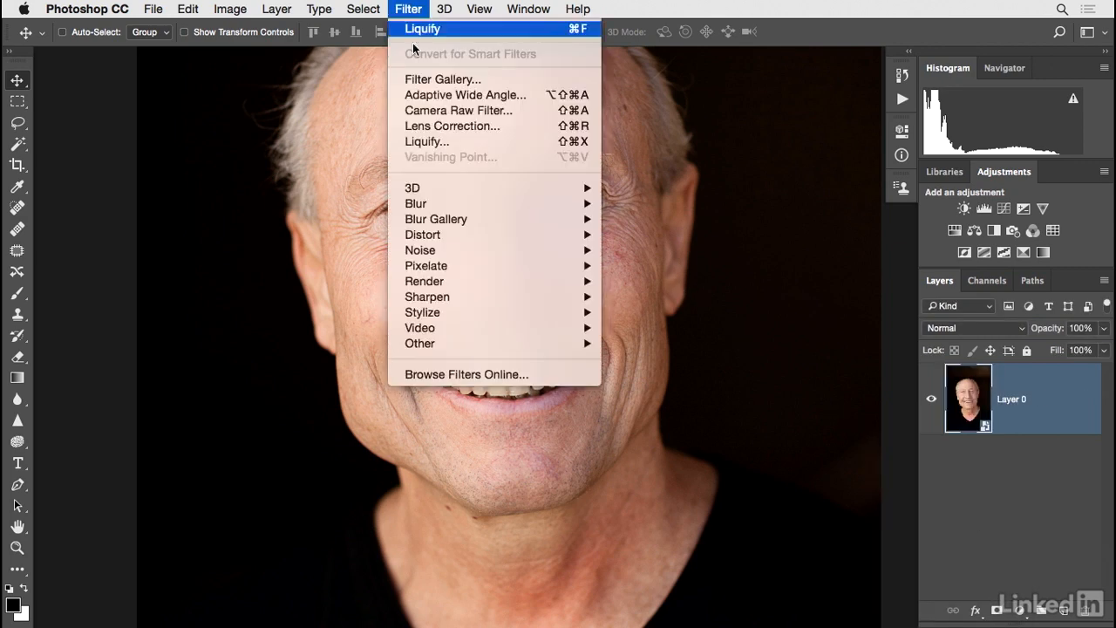
left_click(429, 143)
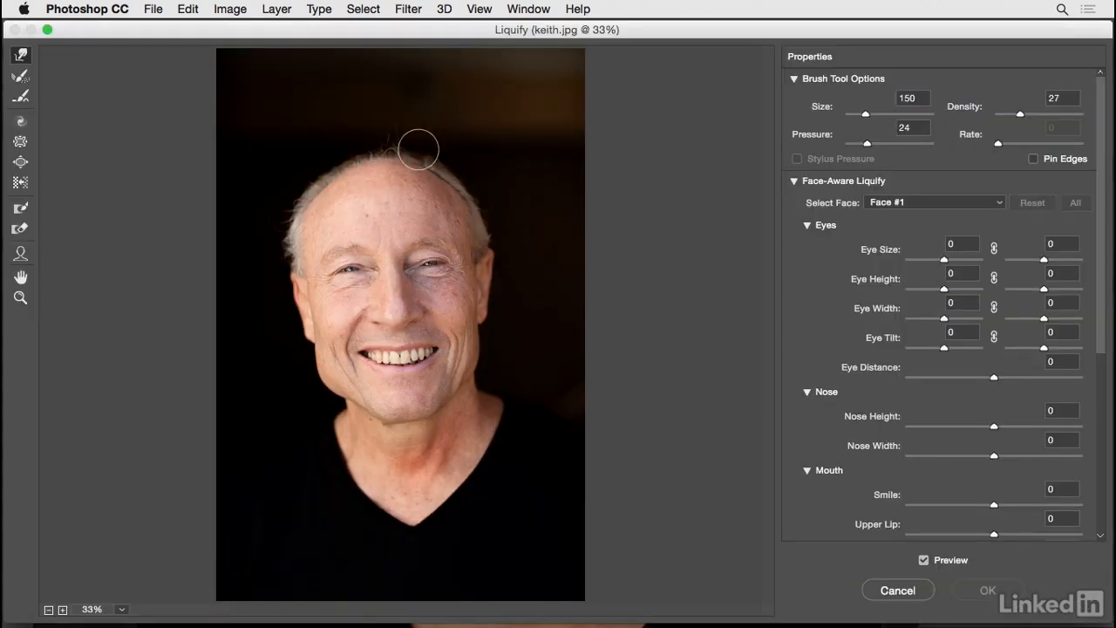
left_click(409, 176)
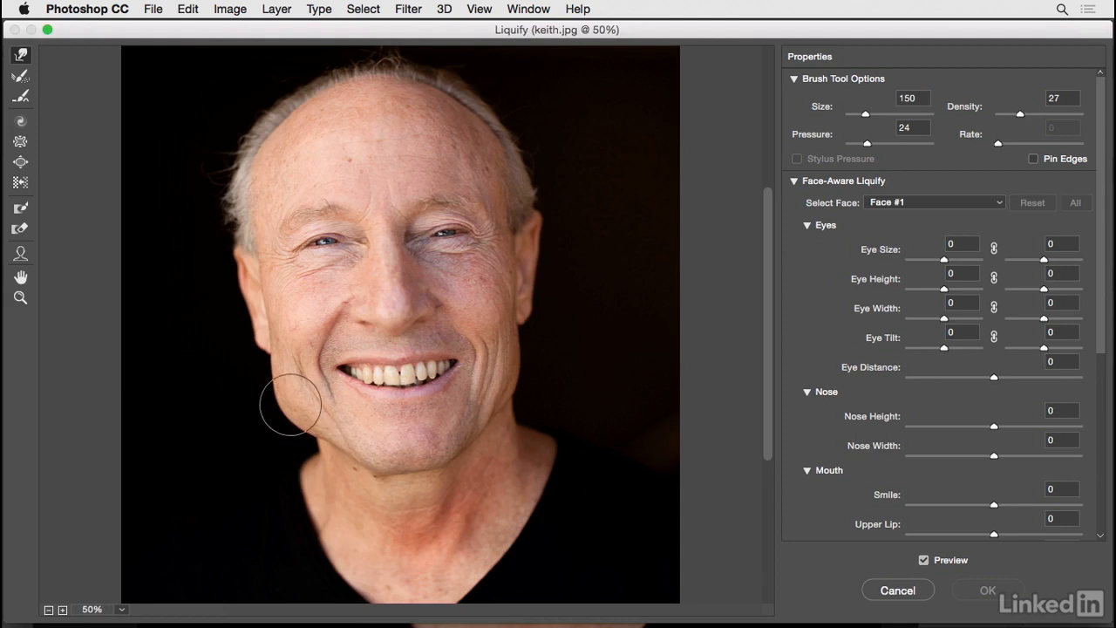
left_click_drag(253, 393, 276, 392)
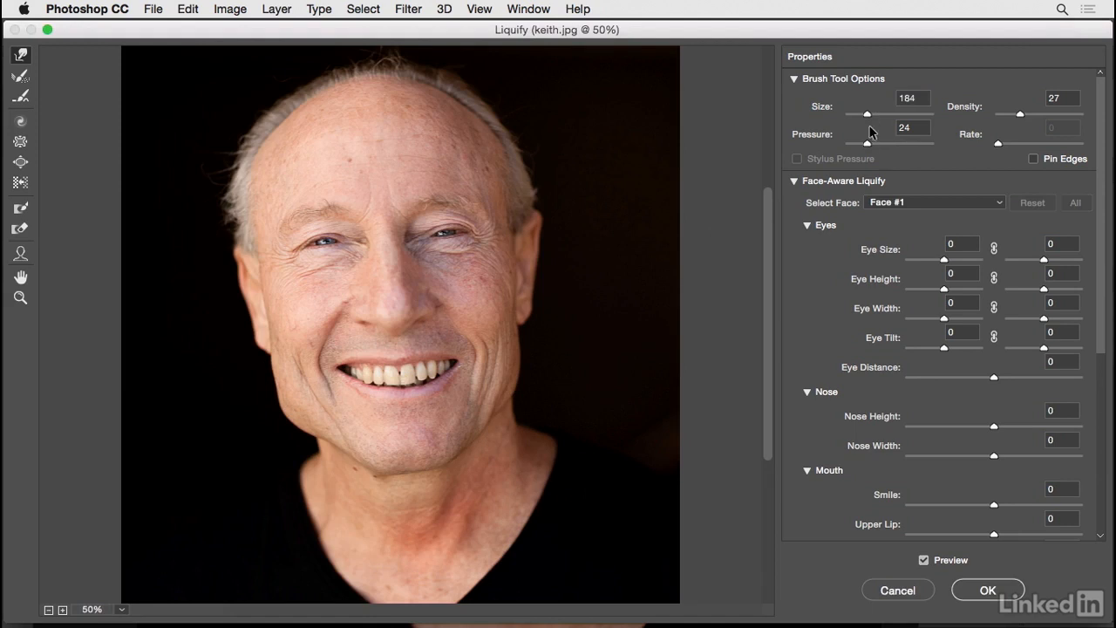
left_click_drag(867, 146, 864, 146)
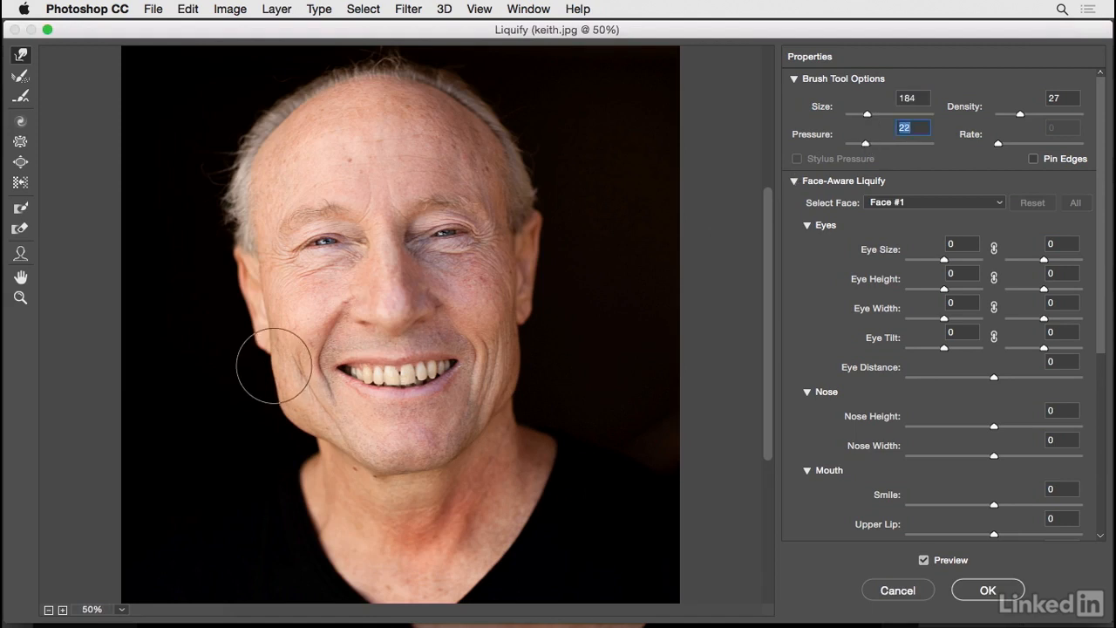
mouse_move(269, 405)
left_mouse_down()
mouse_move(277, 433)
mouse_move(299, 433)
mouse_move(285, 434)
mouse_move(296, 428)
mouse_move(274, 427)
mouse_move(265, 410)
mouse_move(285, 418)
mouse_move(273, 382)
mouse_move(270, 401)
mouse_move(305, 426)
left_mouse_up()
Smooth the cheek and jaw contour below the ear with smaller Forward Warp brushes, sizes 60 to 90.
key("bracketleft")
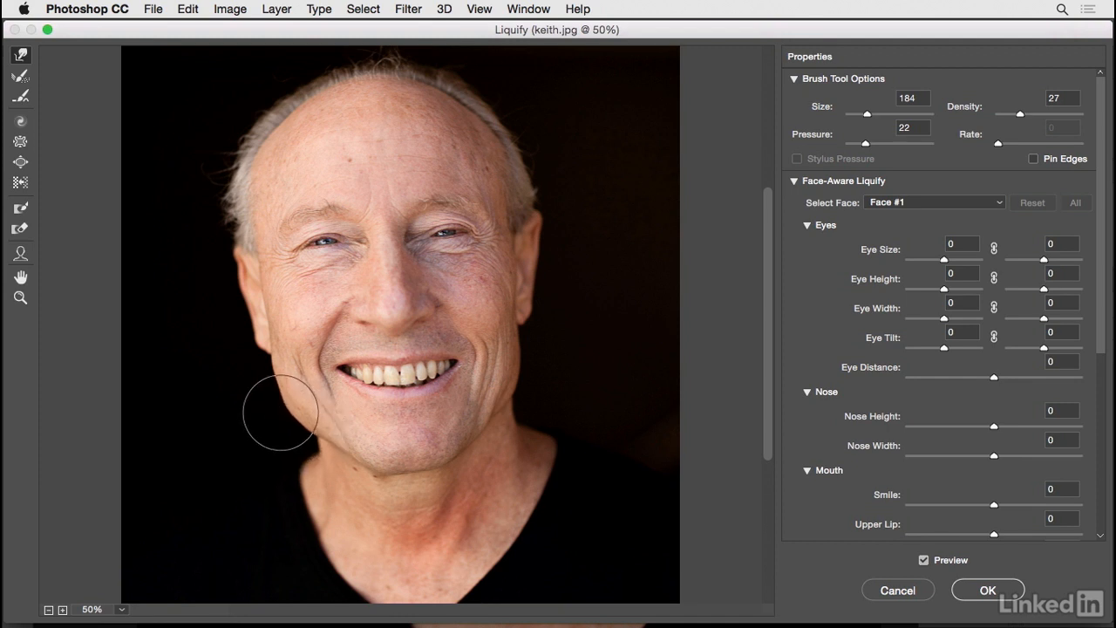
key("bracketleft")
key("bracketleft")
key("bracketleft")
key("bracketleft")
key("bracketleft")
key("bracketleft")
key("bracketleft")
key("bracketleft")
key("bracketleft")
key("bracketleft")
key("bracketleft")
key("bracketleft")
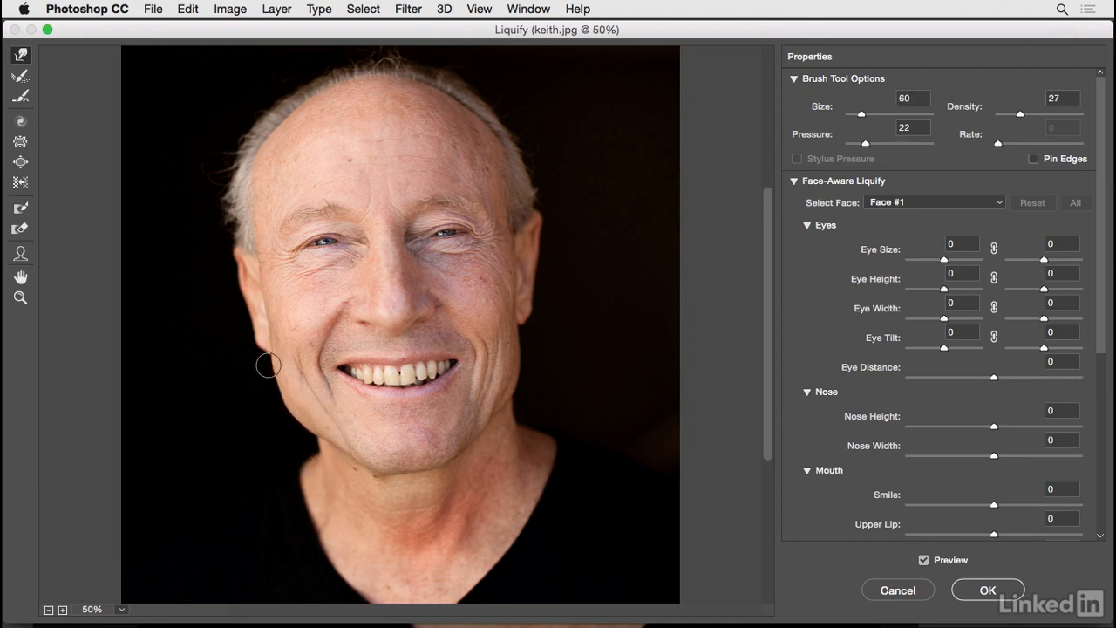
left_click_drag(271, 366, 286, 416)
key("bracketright")
key("bracketright")
key("bracketright")
Compare the reshaped jaw with the preview off and on, and apply the Liquify filter.
left_click(923, 563)
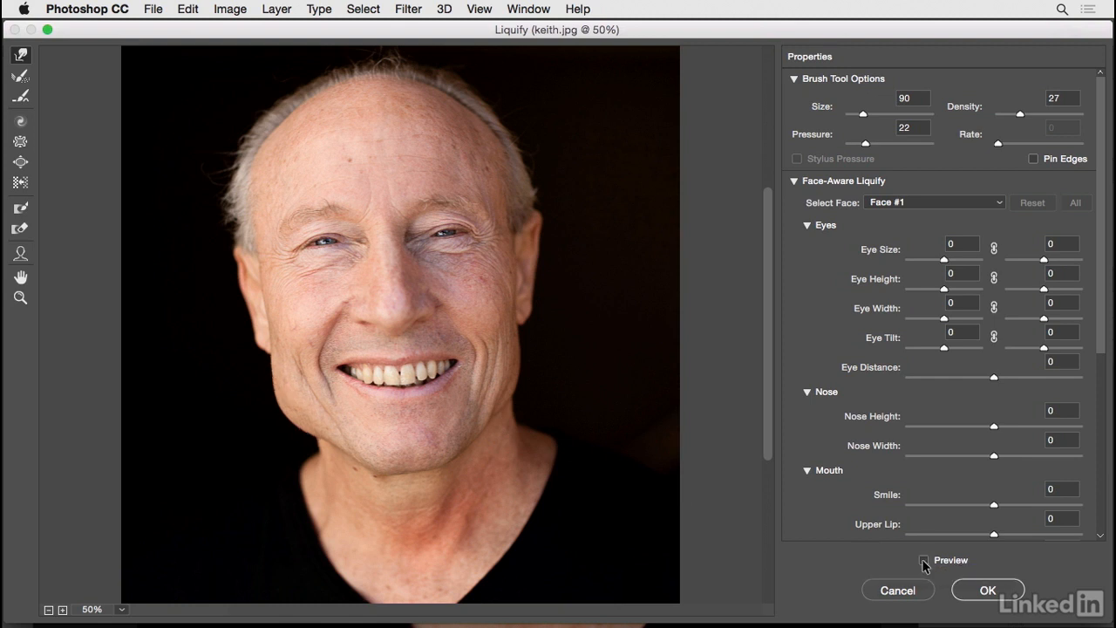
left_click(923, 562)
key("p")
key("p")
key("p")
key("p")
key("p")
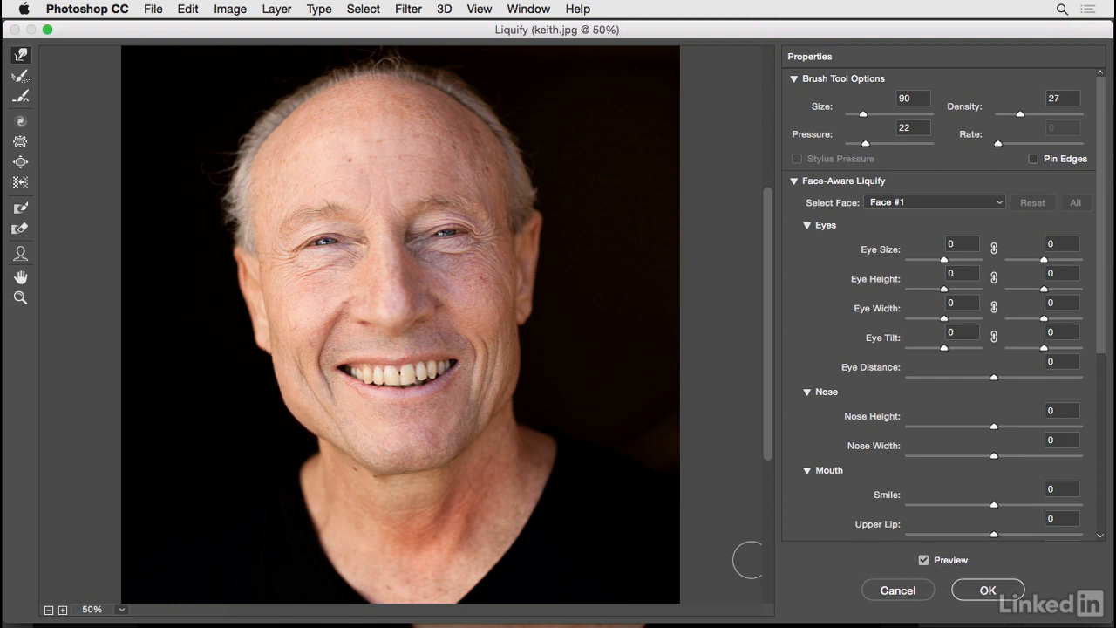
key("p")
left_click(988, 591)
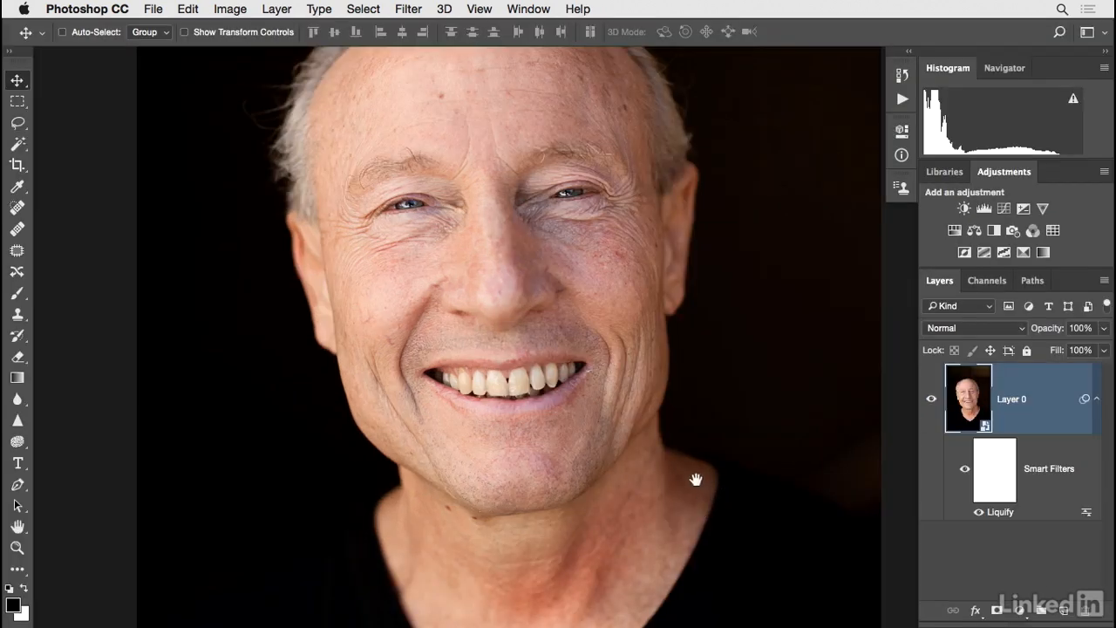
Hide and show the Liquify smart filter to compare the face before and after the reshaping.
left_click_drag(690, 471, 687, 498)
left_click(977, 512)
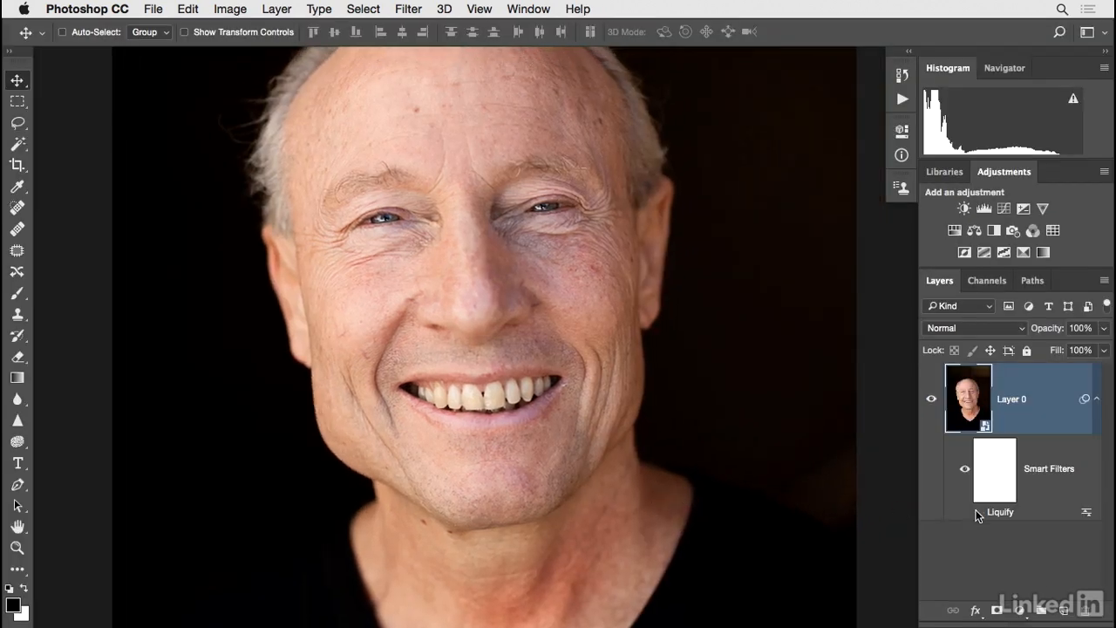
left_click(978, 512)
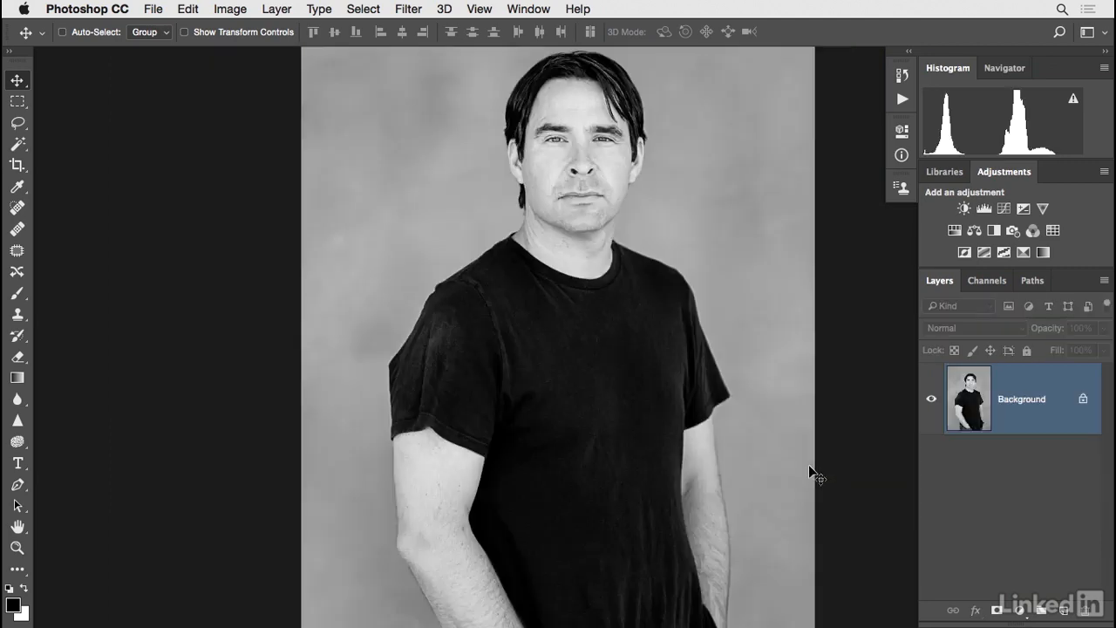
Duplicate the Background layer of mitch.jpg and name the copy Fix.
left_click_drag(794, 459, 720, 451)
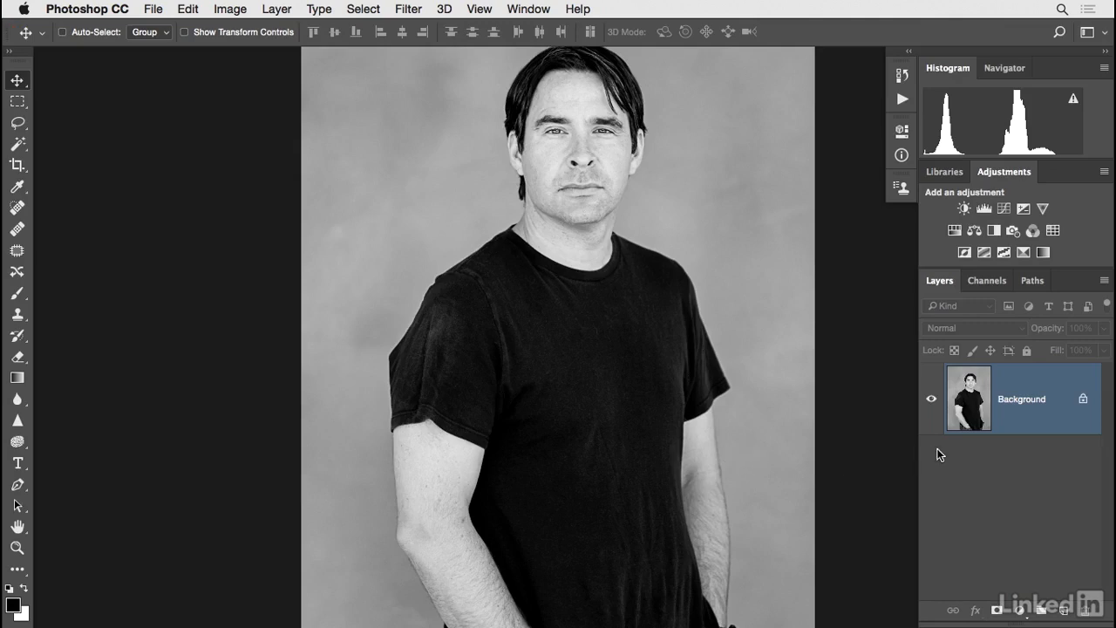
key("super+j")
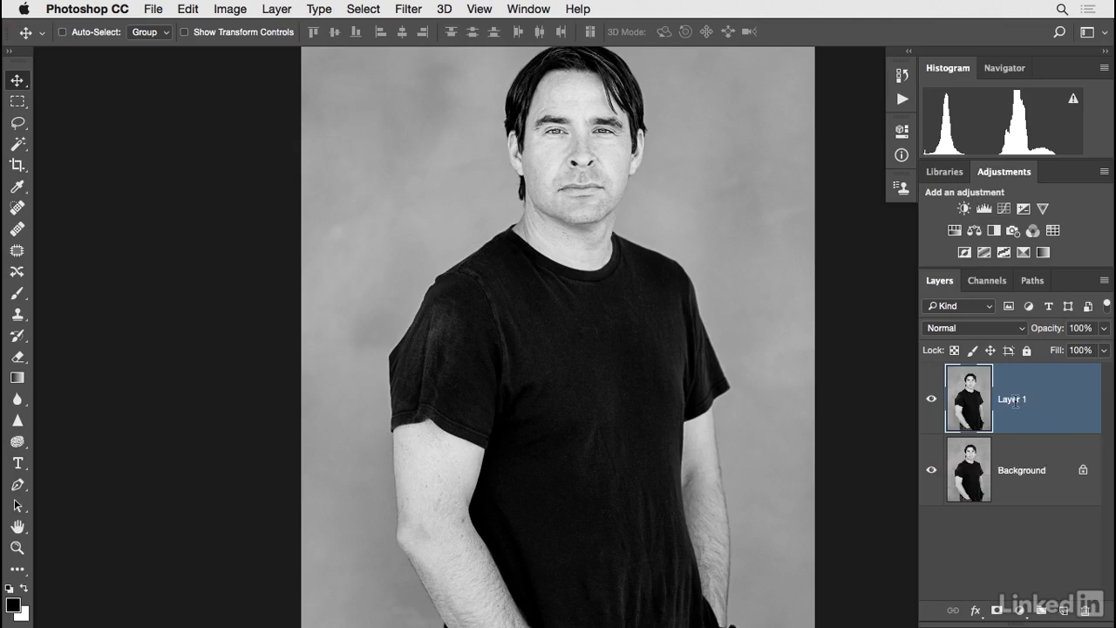
type("Fie")
key("Return")
Open Liquify on the Fix layer and push the pointed sleeve bulge inward with a size 90 Forward Warp brush.
left_click(409, 10)
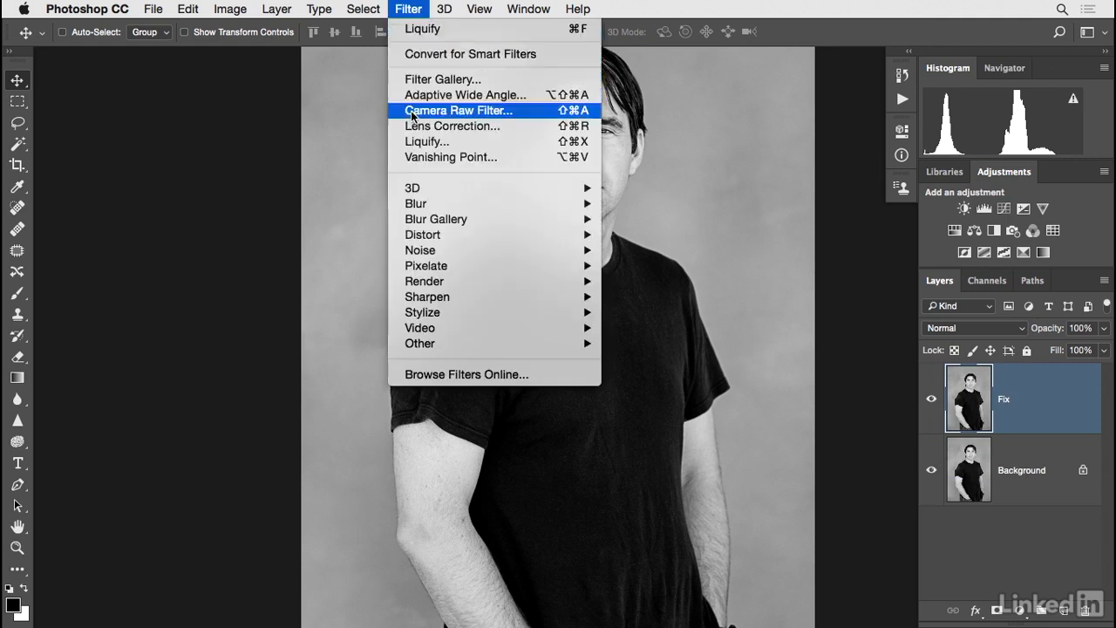
left_click(414, 142)
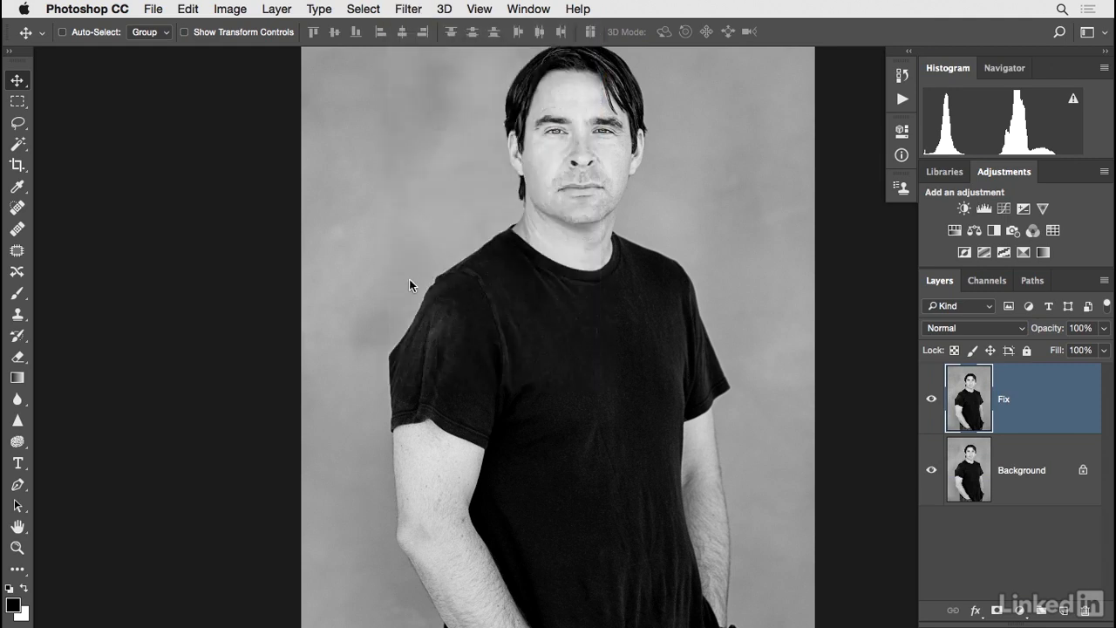
key("super+plus")
key("super+plus")
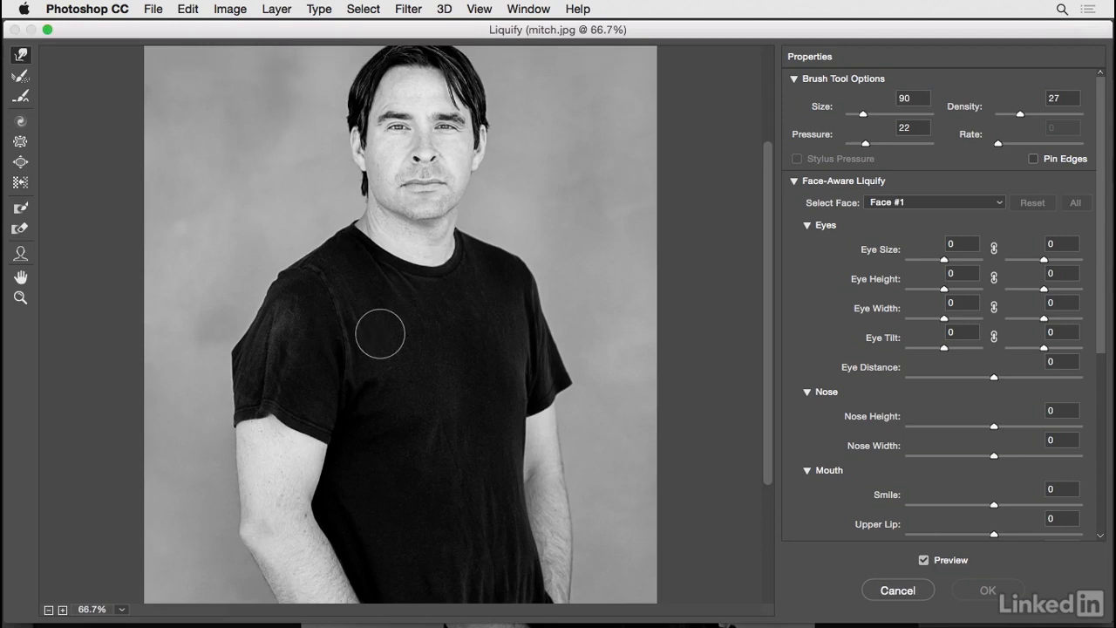
key("super+plus")
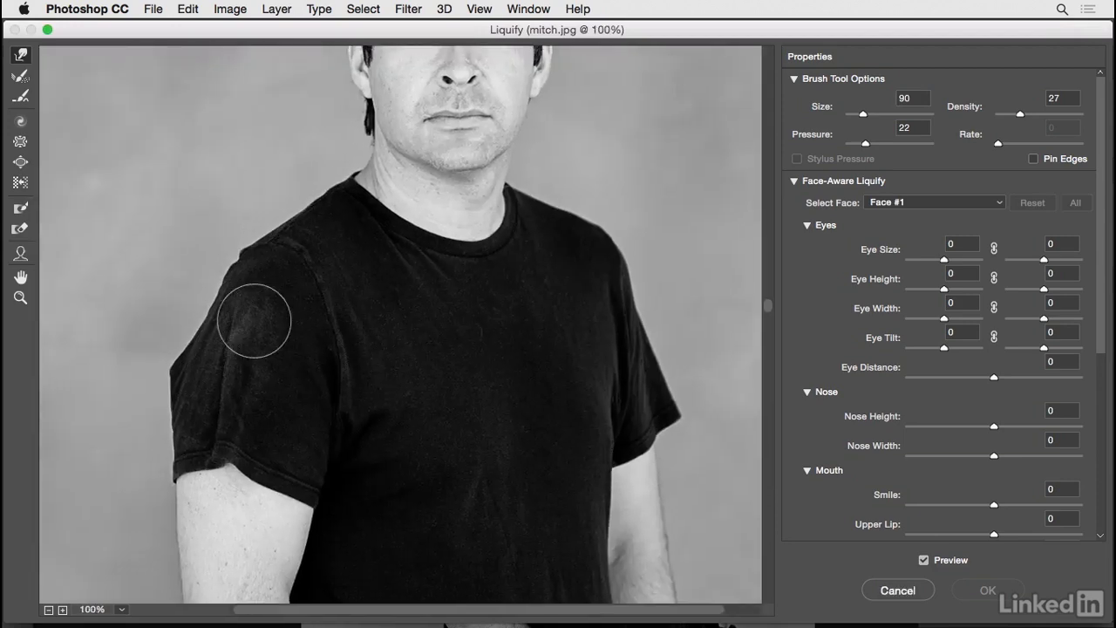
key("bracketleft")
key("bracketleft")
key("bracketright")
key("bracketright")
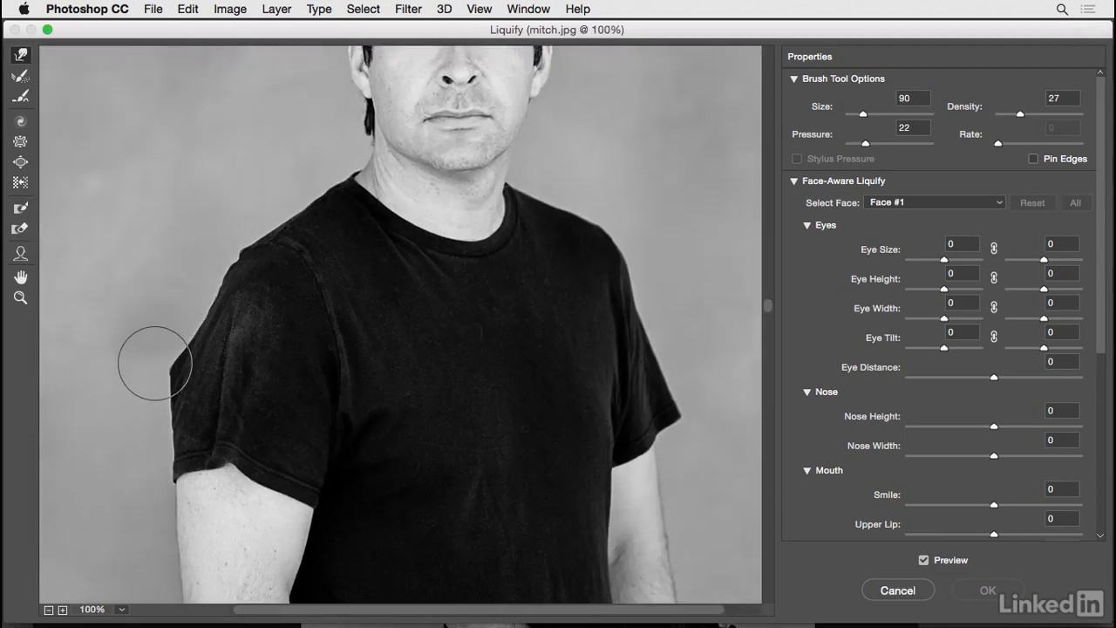
left_click_drag(165, 369, 169, 375)
Round off the outer sleeve edge with Forward Warp, enlarging the brush to 125 and reducing it back to 90.
key("bracketright")
key("bracketright")
key("bracketright")
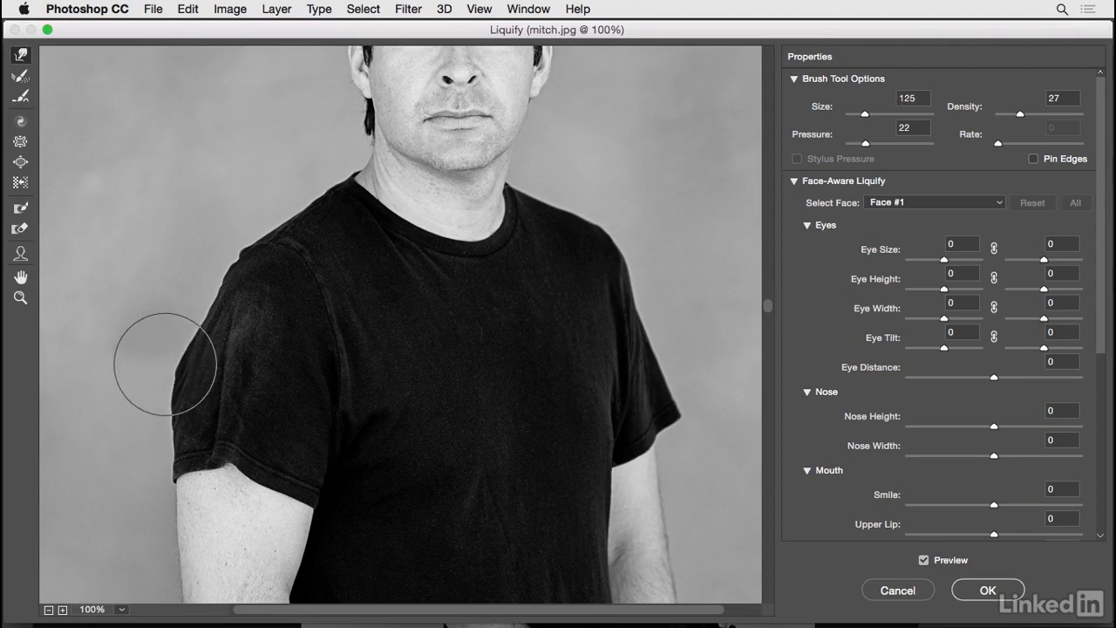
key("bracketleft")
key("bracketleft")
key("bracketleft")
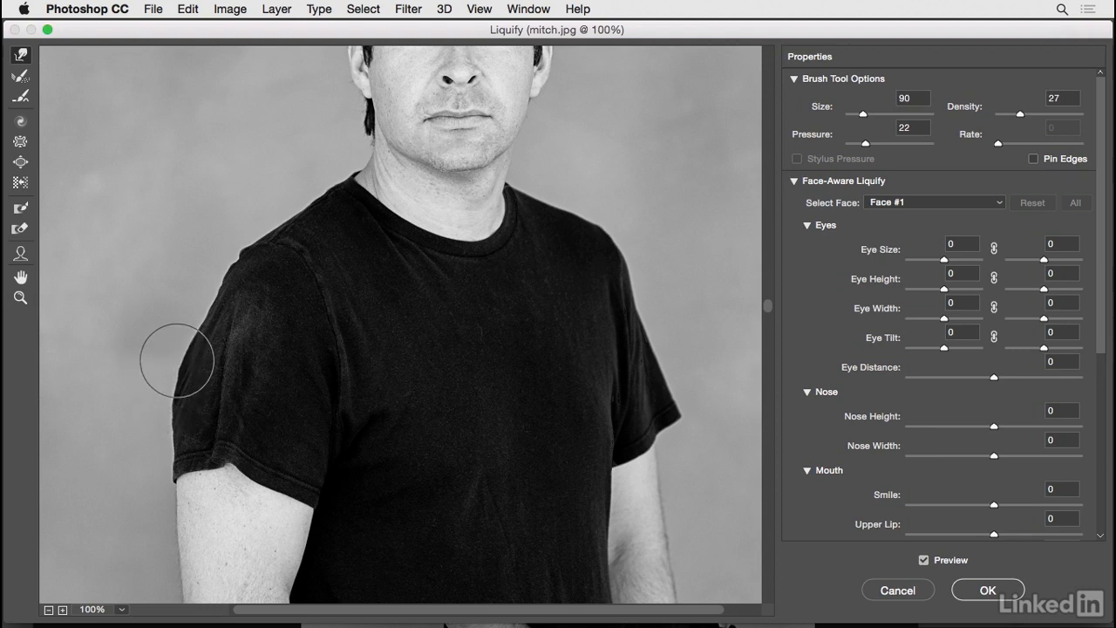
Reduce the brush size to 35 and smooth the bump along the shirt's shoulder edge.
key("bracketleft")
key("bracketleft")
key("bracketleft")
key("bracketleft")
key("bracketleft")
key("bracketleft")
key("bracketleft")
key("bracketleft")
key("bracketleft")
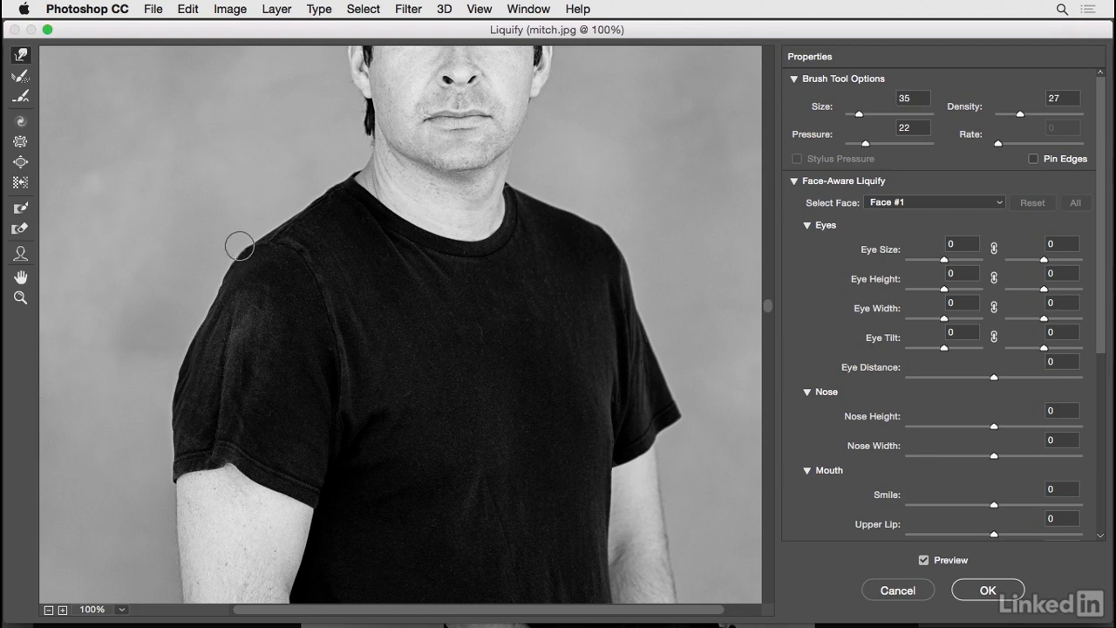
left_click_drag(240, 247, 219, 299)
Refine the shoulder and upper sleeve outline with small Forward Warp strokes, varying the brush size and ending at 35.
key("bracketright")
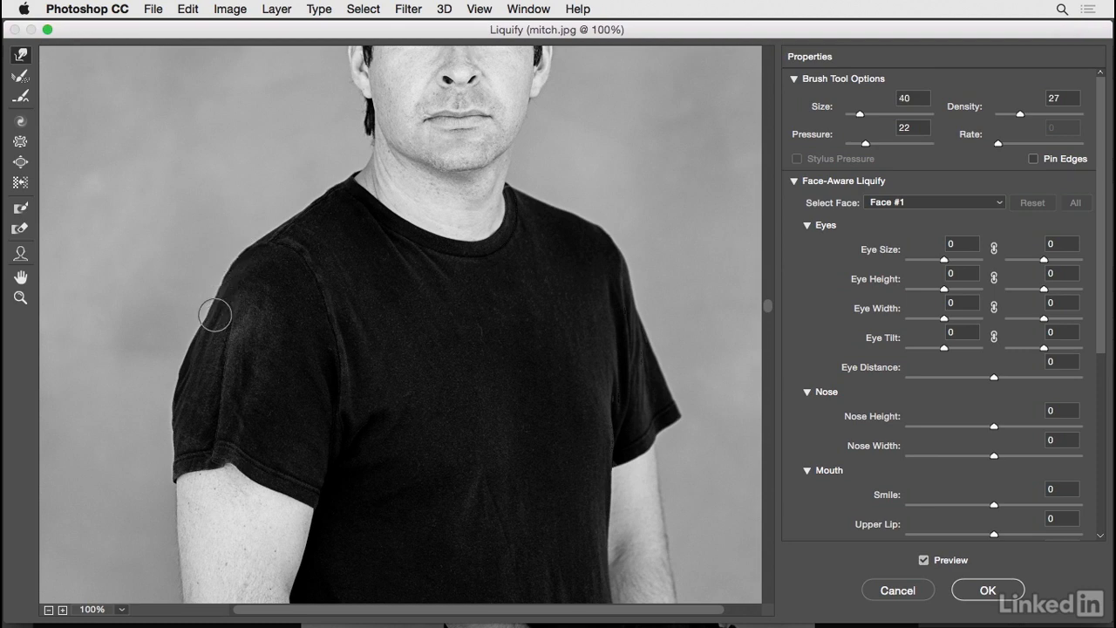
key("bracketright")
key("bracketleft")
key("bracketleft")
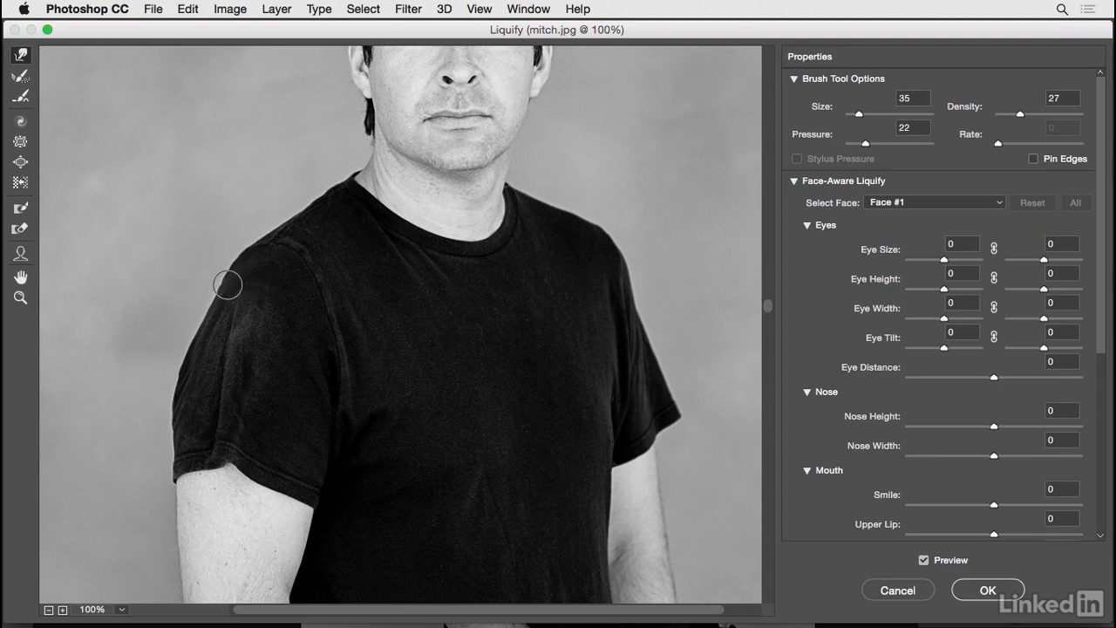
key("bracketleft")
key("bracketleft")
key("bracketleft")
key("bracketleft")
key("bracketright")
key("bracketright")
key("bracketright")
key("bracketright")
key("bracketright")
key("bracketleft")
key("bracketleft")
key("bracketleft")
key("bracketright")
key("bracketright")
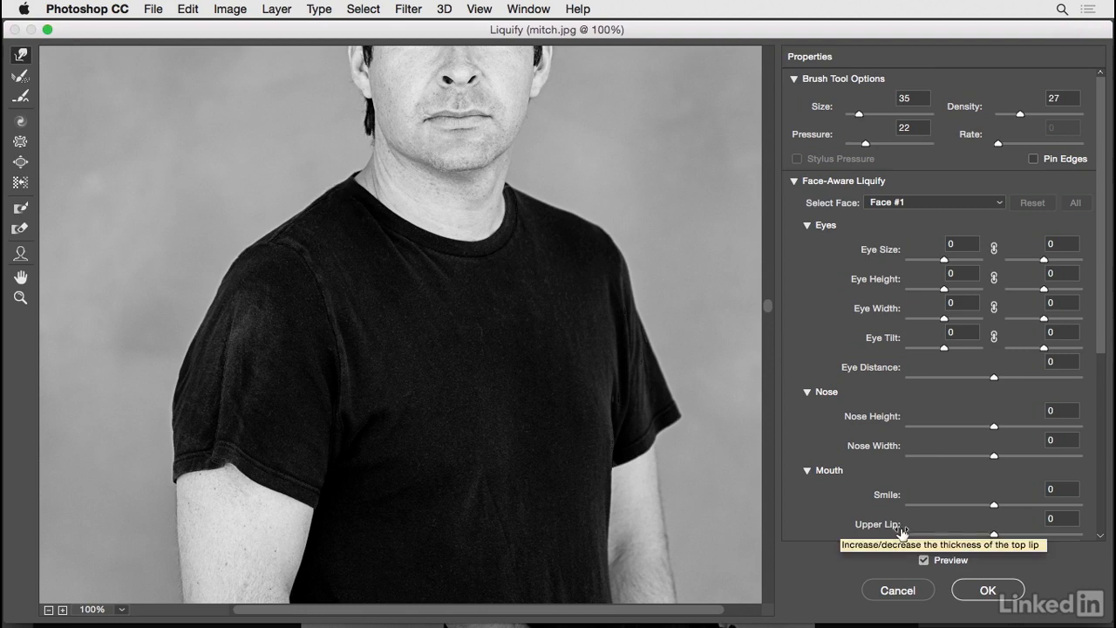
Compare the shirt's outline with the preview off and on, and apply the Liquify changes to the Fix layer.
key("p")
key("p")
key("p")
key("p")
key("p")
key("p")
key("p")
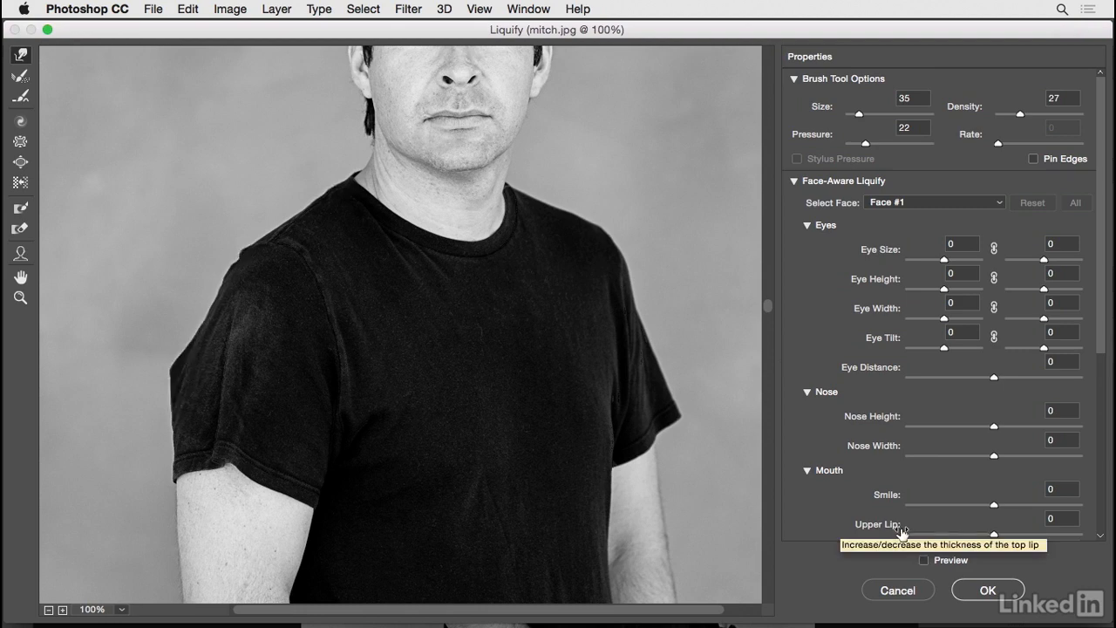
key("p")
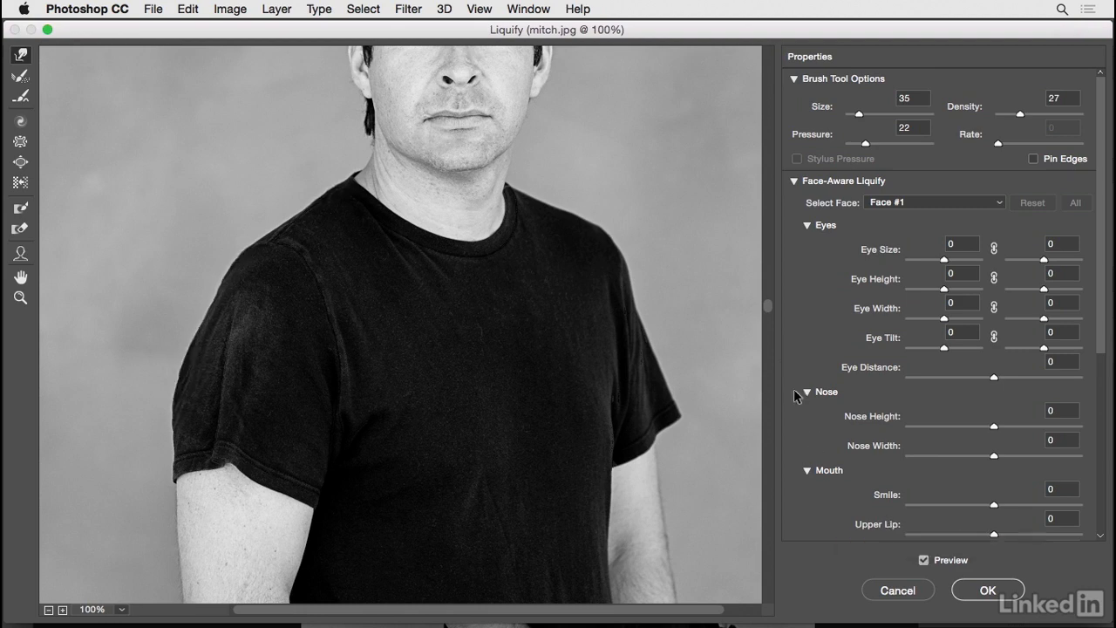
scroll(727, 376, "up", 5)
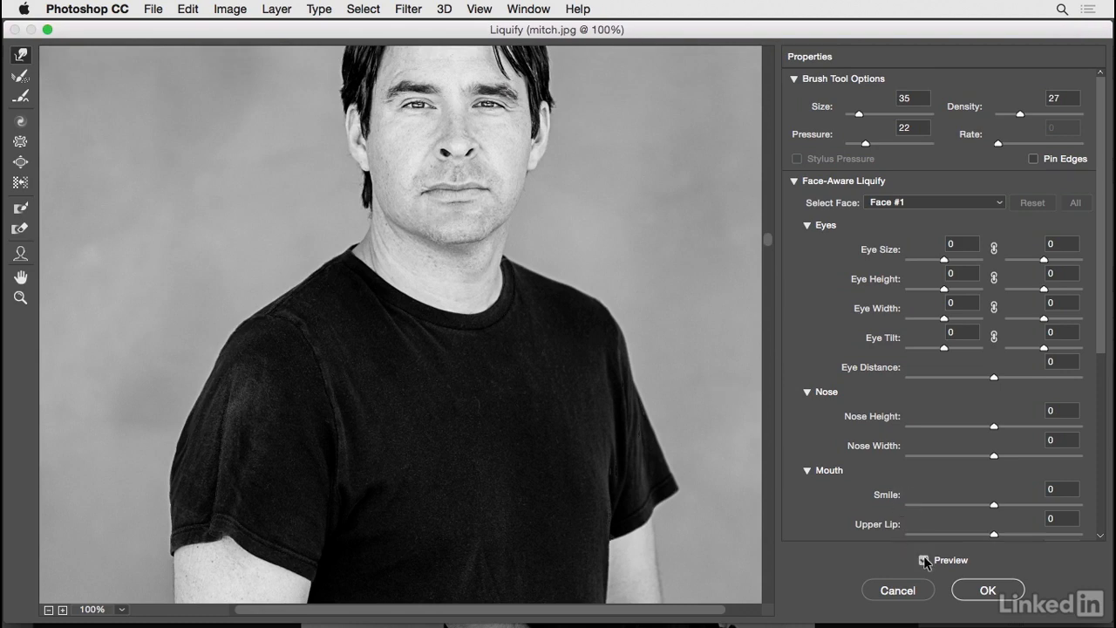
left_click(924, 560)
left_click(925, 560)
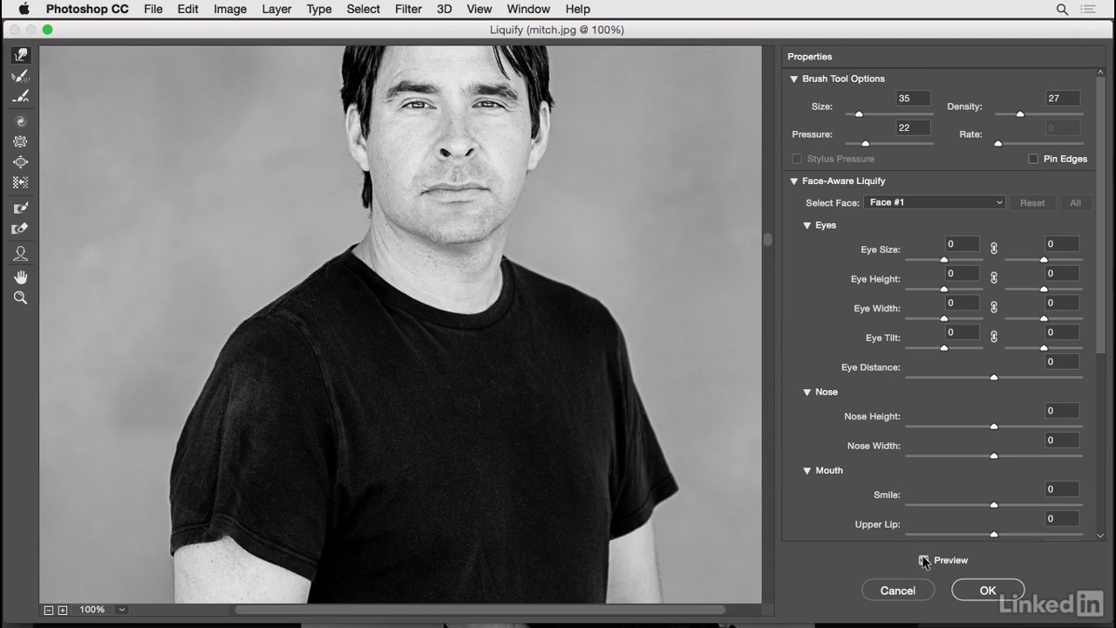
left_click(988, 592)
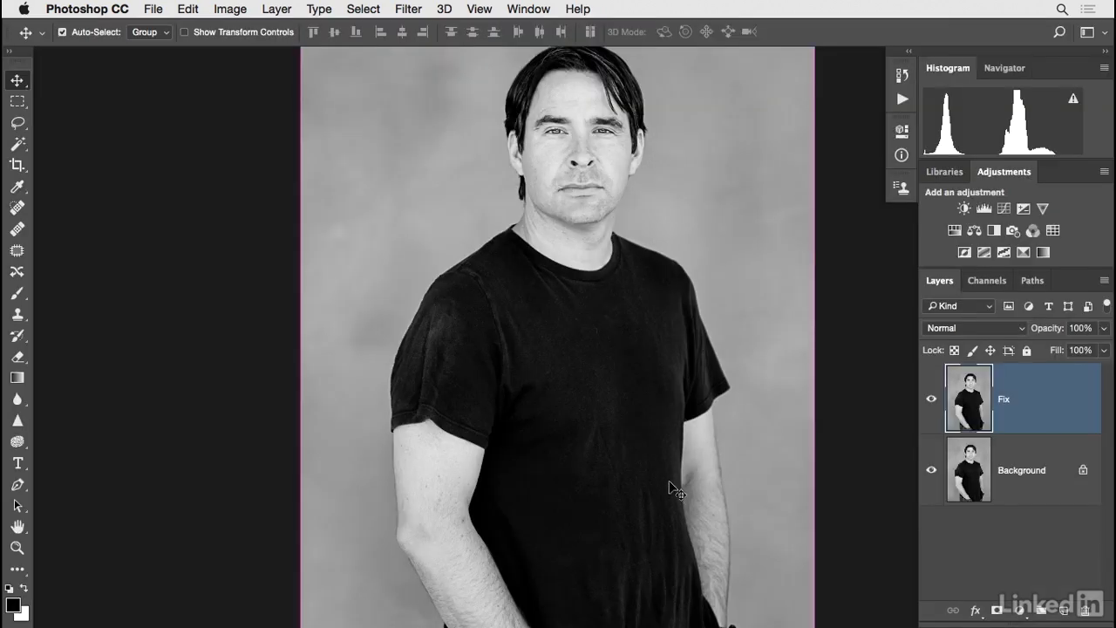
Remove the light creases on the shirt sleeve with the Spot Healing Brush at size 30 in Content-Aware mode.
key("super+plus")
left_click_drag(528, 392, 528, 461)
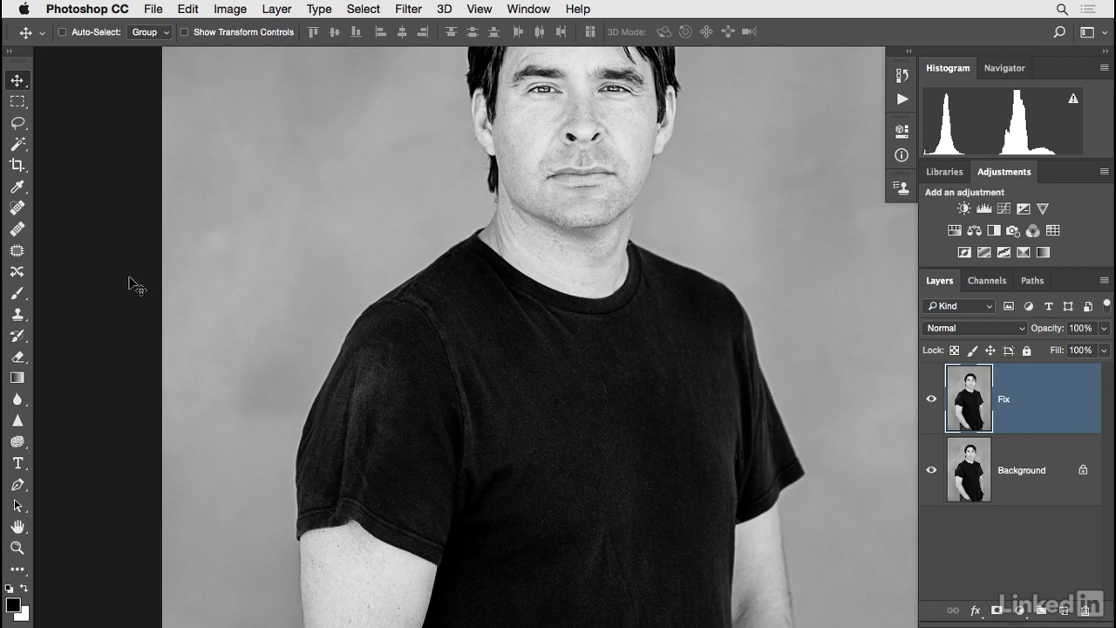
left_click(17, 207)
left_click_drag(357, 375, 338, 469)
left_click_drag(378, 361, 378, 362)
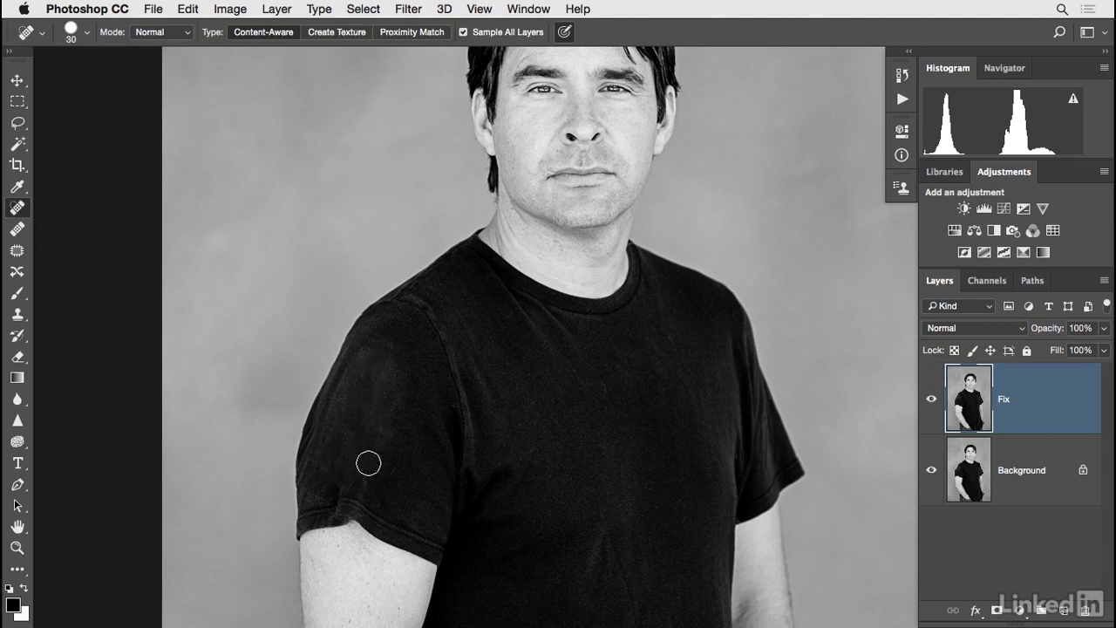
Heal the creases on the lower part of the shirt sleeve, switching to the Healing Brush at size 35 with clean shirt fabric as source.
mouse_move(370, 464)
left_mouse_down()
mouse_move(389, 354)
mouse_move(349, 470)
mouse_move(341, 413)
mouse_move(347, 392)
mouse_move(392, 353)
left_mouse_up()
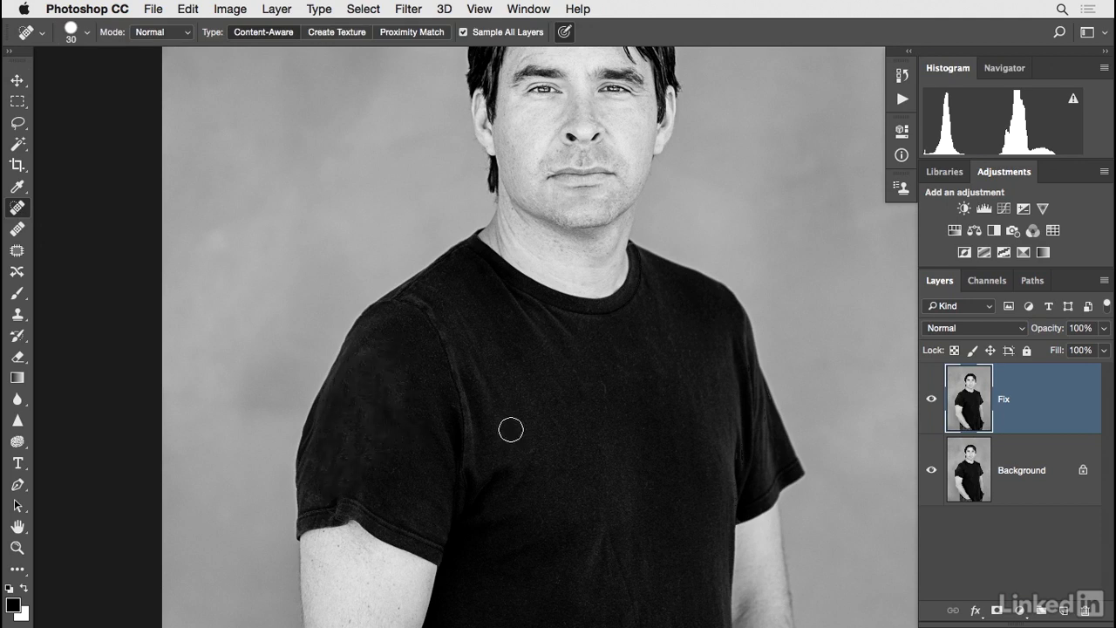
left_click(18, 230)
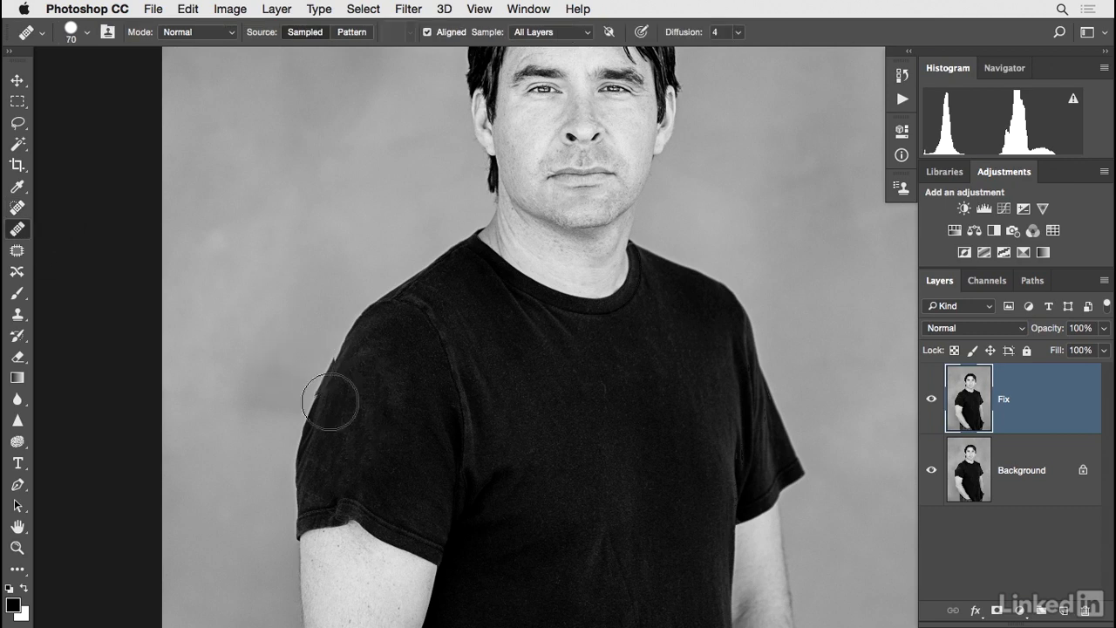
key("[")
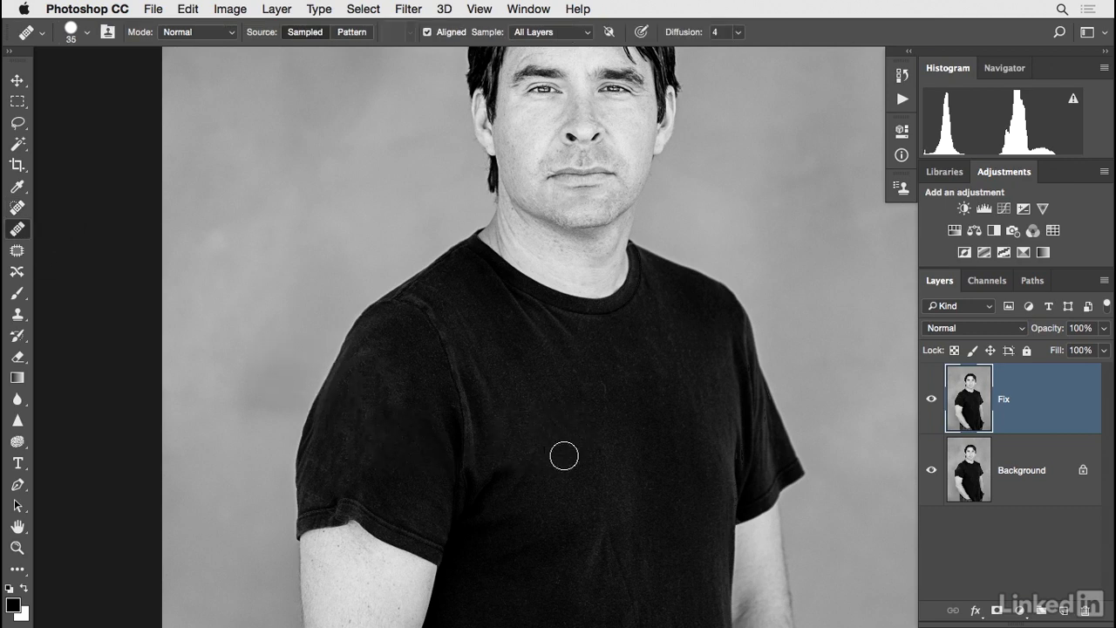
left_click(563, 458, "alt")
mouse_move(381, 437)
left_mouse_down()
mouse_move(375, 367)
mouse_move(345, 460)
left_mouse_up()
left_click(408, 463, "alt")
mouse_move(372, 479)
left_mouse_down()
mouse_move(384, 482)
mouse_move(324, 466)
left_mouse_up()
left_click(339, 476, "alt")
left_click(378, 464, "alt")
Even out the light patches on the middle and upper sleeve with the Healing Brush, and compare with the Fix layer hidden and shown.
left_click(409, 384)
left_click(402, 421, "alt")
left_click(379, 416, "alt")
left_click(407, 346)
left_click(388, 399, "alt")
left_click(384, 416)
left_click(352, 441, "alt")
left_click(931, 401)
left_click(932, 401)
left_click_drag(743, 413, 742, 401)
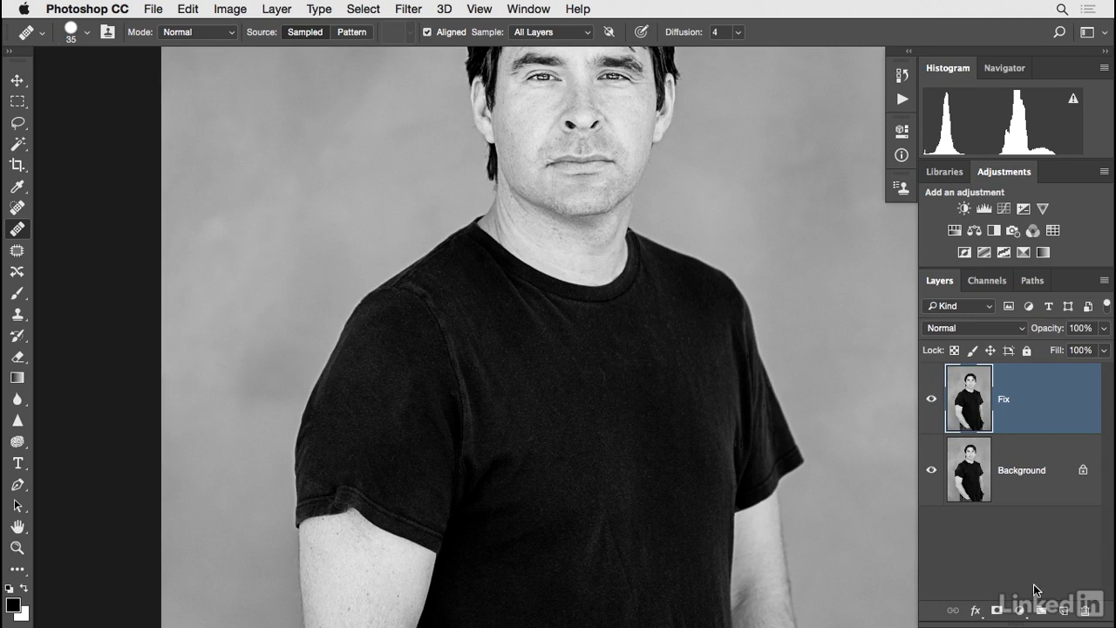
Create a new layer named Sleeve above the Fix layer.
key("super+shift+n")
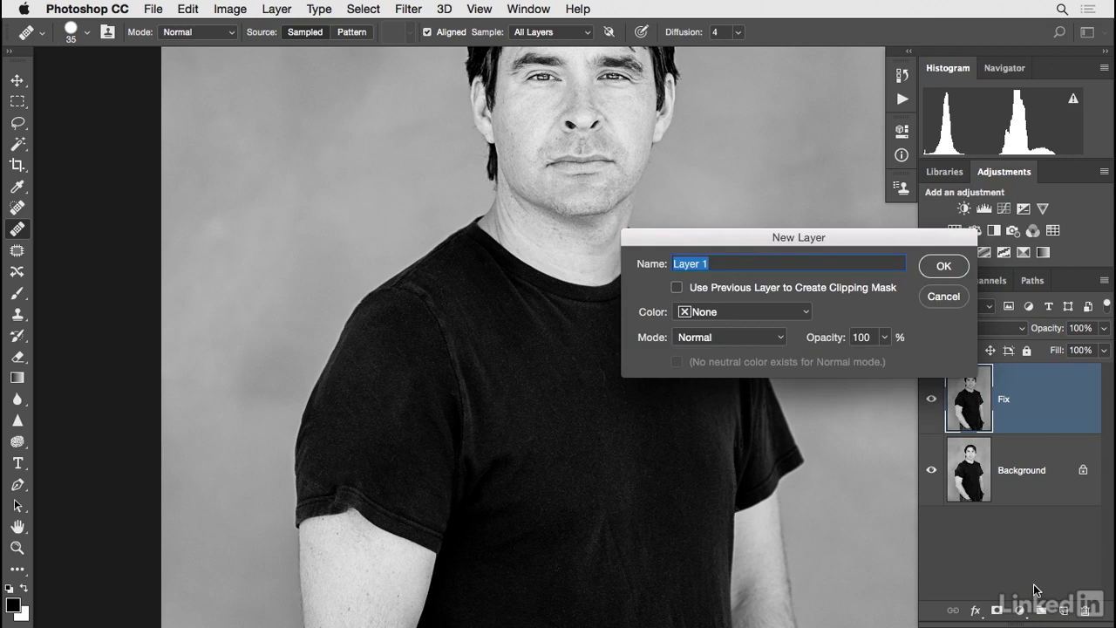
type("Sleeve")
key("Return")
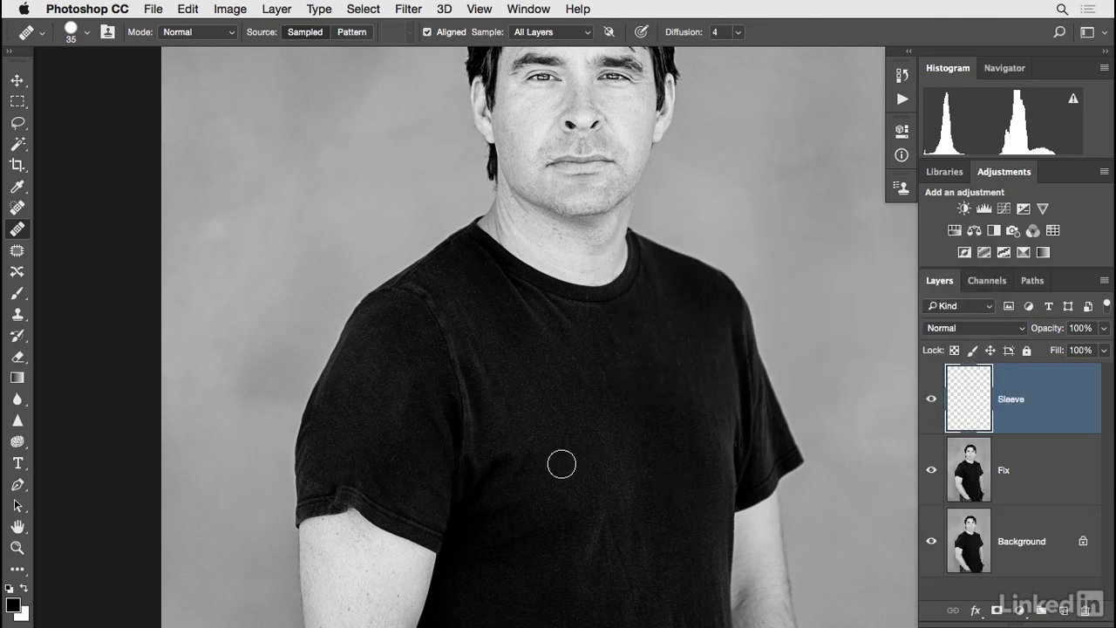
Clone clean sleeve hem over the notch using the Clone Stamp at size 45 and 100% opacity, and compare with the Sleeve layer hidden.
key("s")
key("bracketright")
key("bracketright")
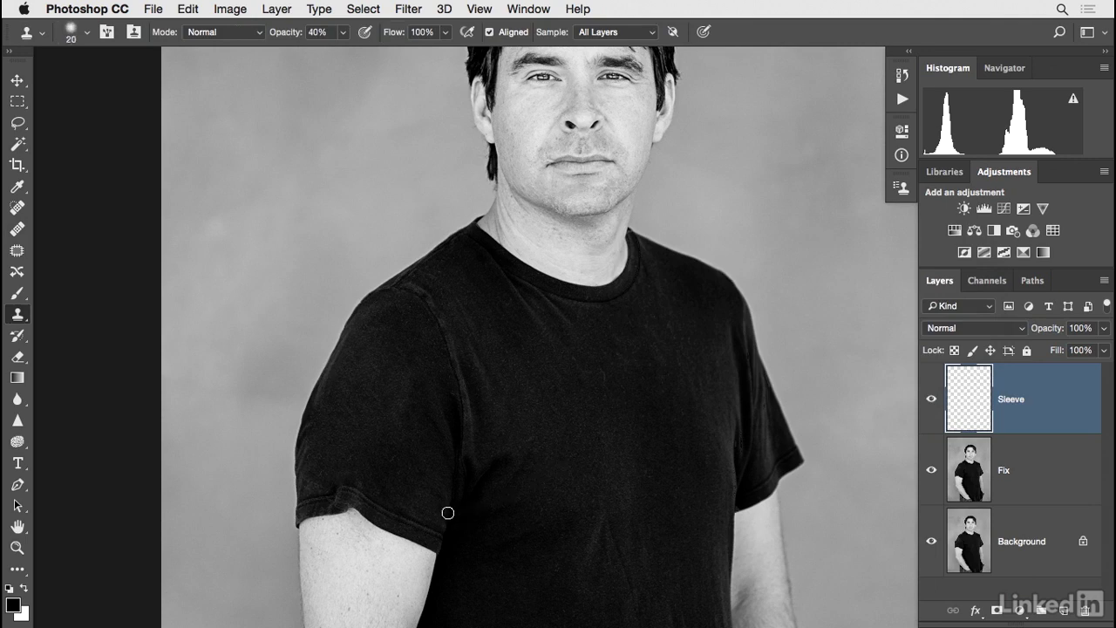
key("bracketright")
left_click(408, 536, "alt")
mouse_move(369, 514)
left_mouse_down()
mouse_move(366, 504)
mouse_move(331, 500)
mouse_move(383, 518)
left_mouse_up()
left_click(932, 400)
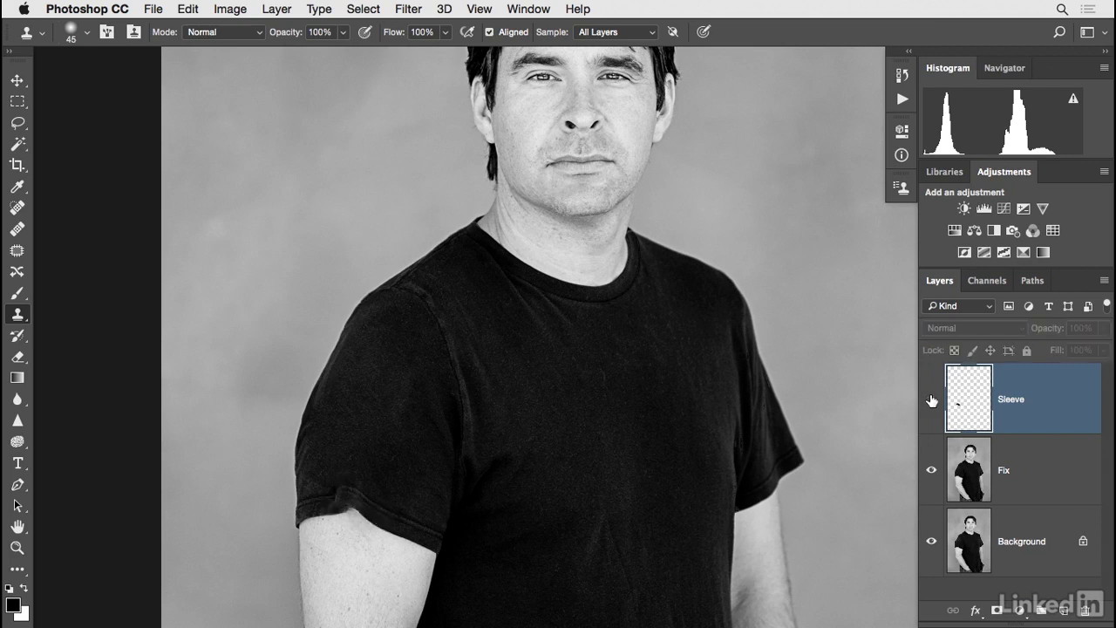
left_click(932, 400)
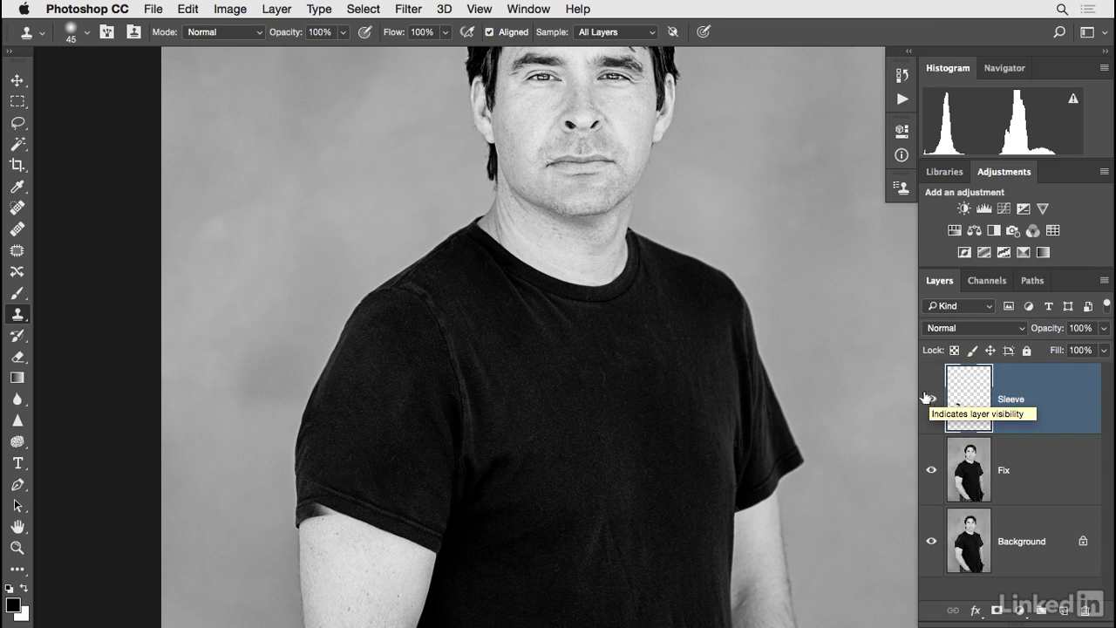
Warp the cloned hem patch on the Sleeve layer so its outer end lines up with the sleeve edge, and apply the transform.
key("ctrl+t")
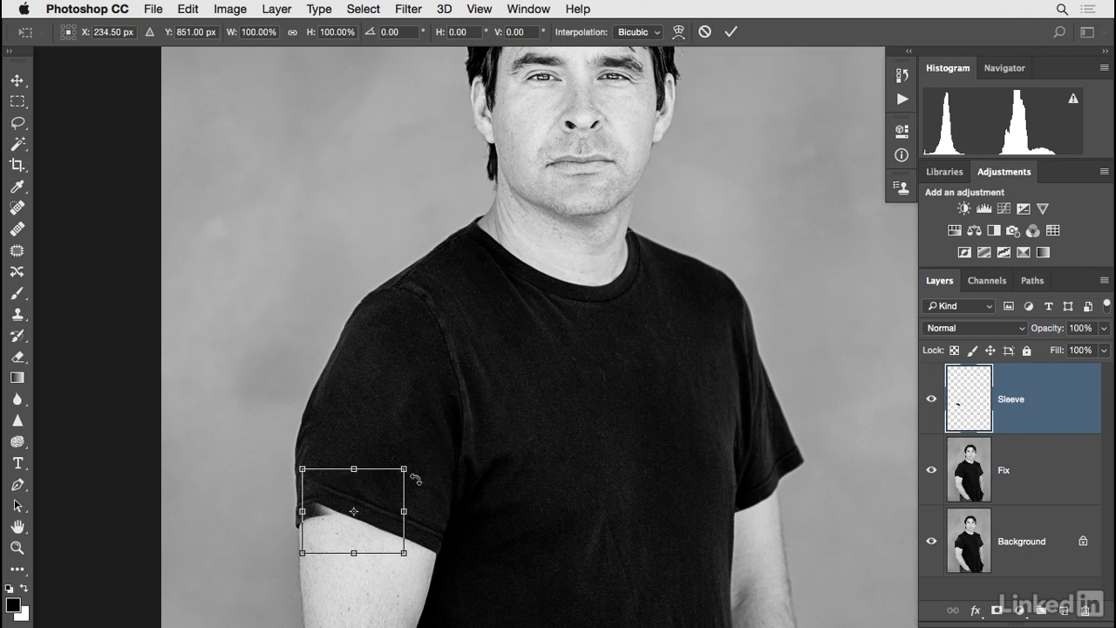
right_click(378, 500)
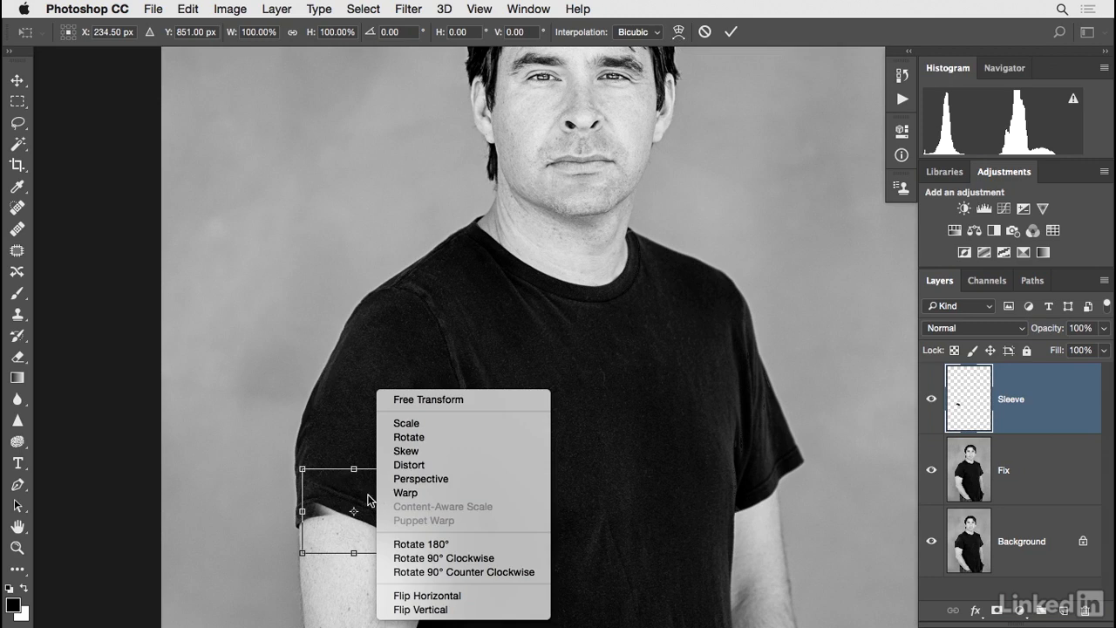
left_click(405, 494)
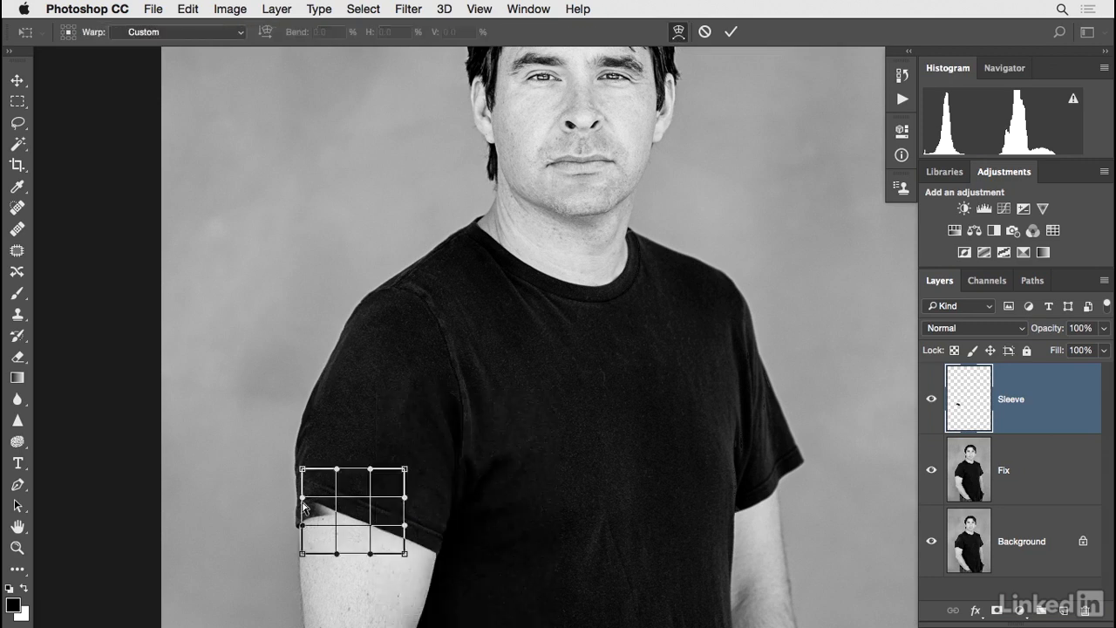
left_click_drag(303, 537, 307, 539)
left_click_drag(301, 476, 302, 483)
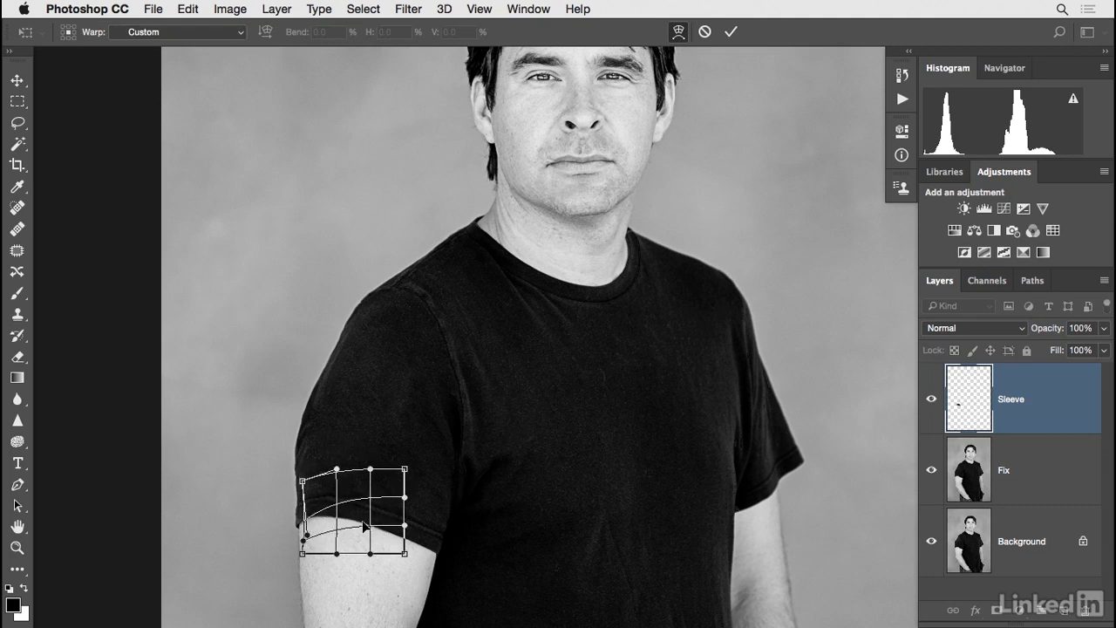
key("Return")
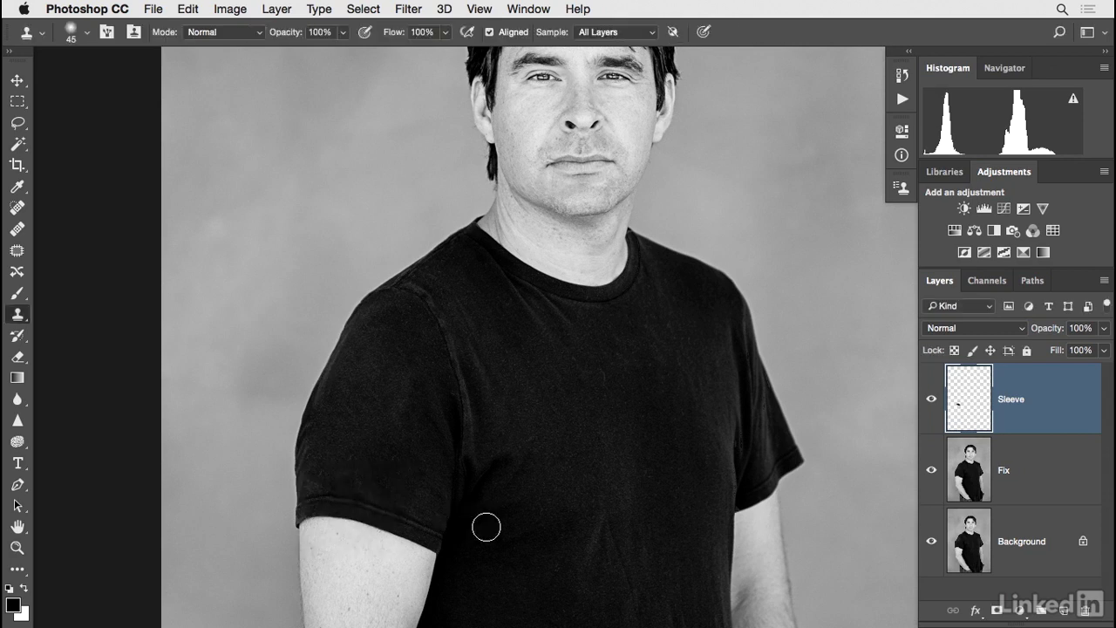
Inspect the repaired sleeve hem up close by hiding and showing the Sleeve layer.
key("super+plus")
key("super+plus")
left_click_drag(479, 454, 573, 369)
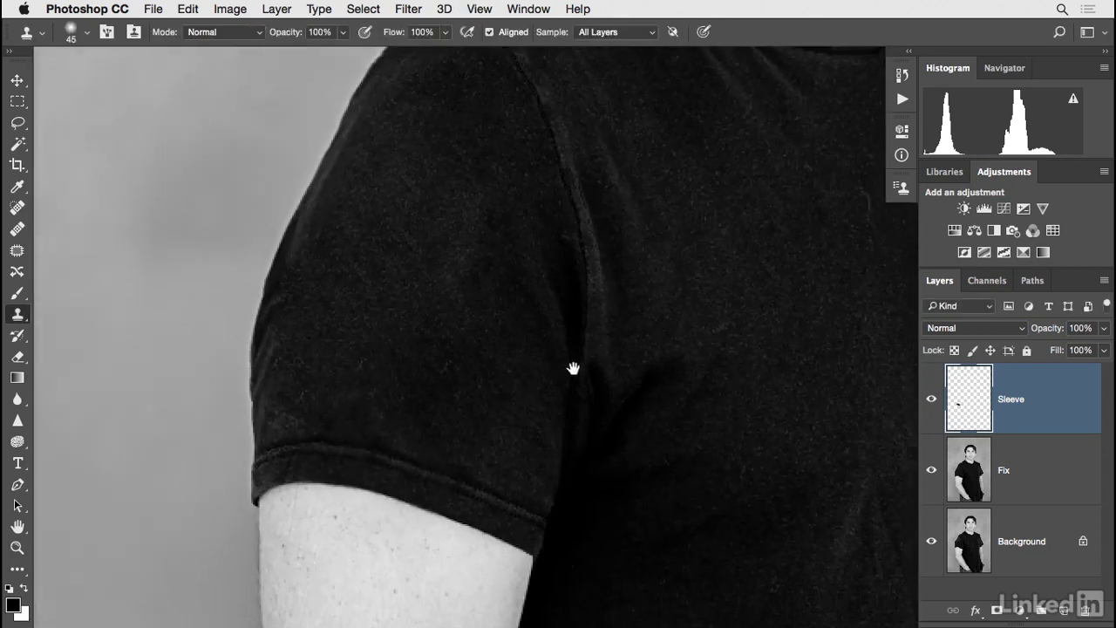
left_click(931, 401)
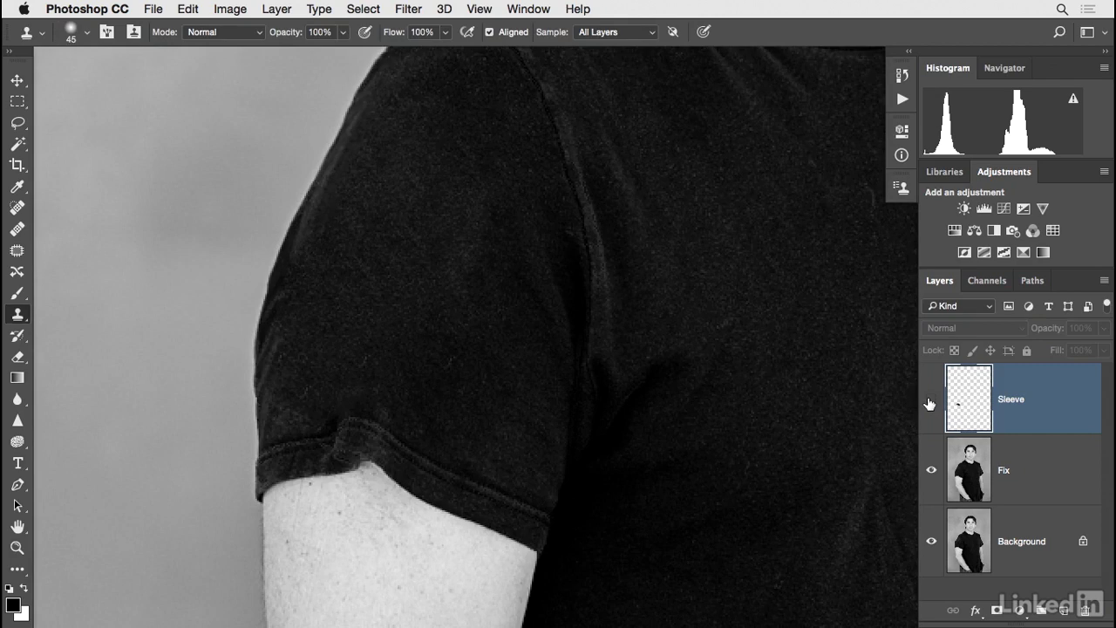
left_click(931, 401)
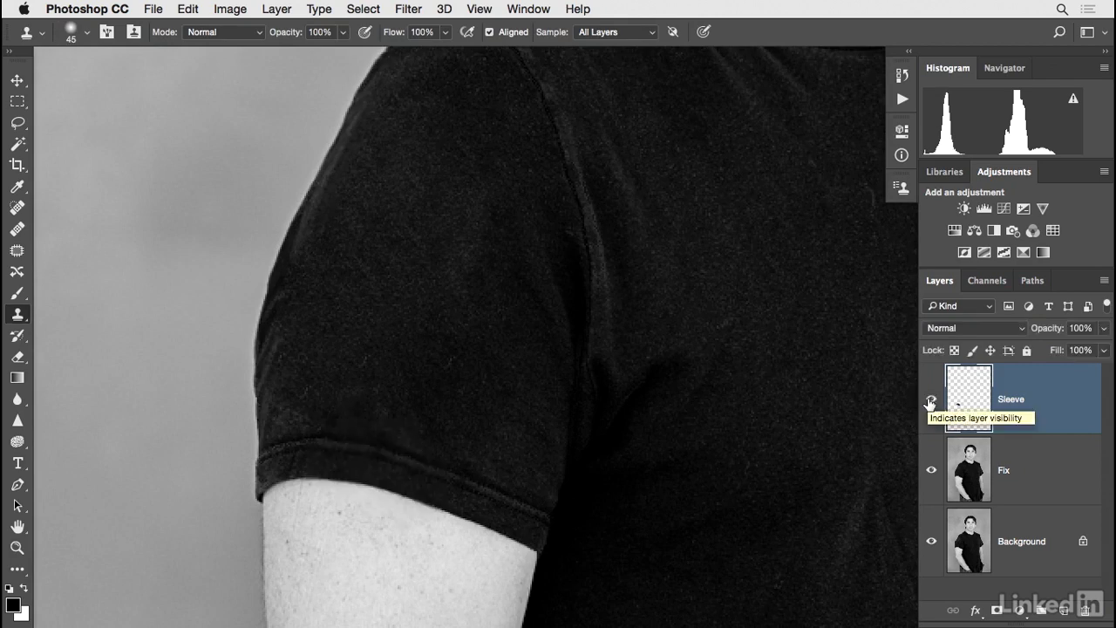
key("super+minus")
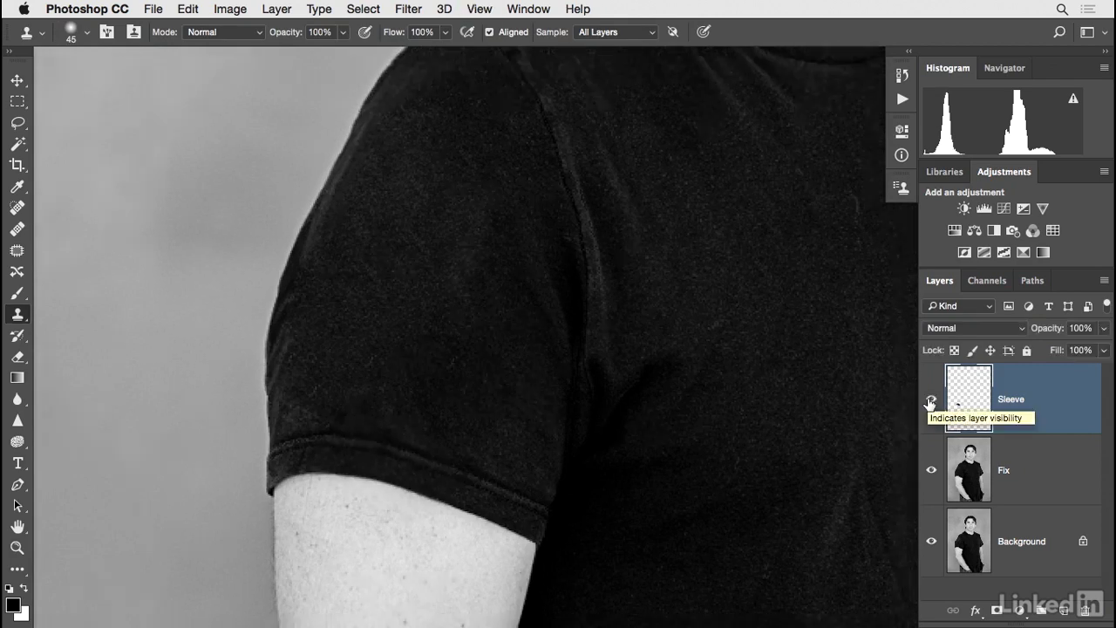
left_click_drag(785, 430, 570, 469)
key("super+minus")
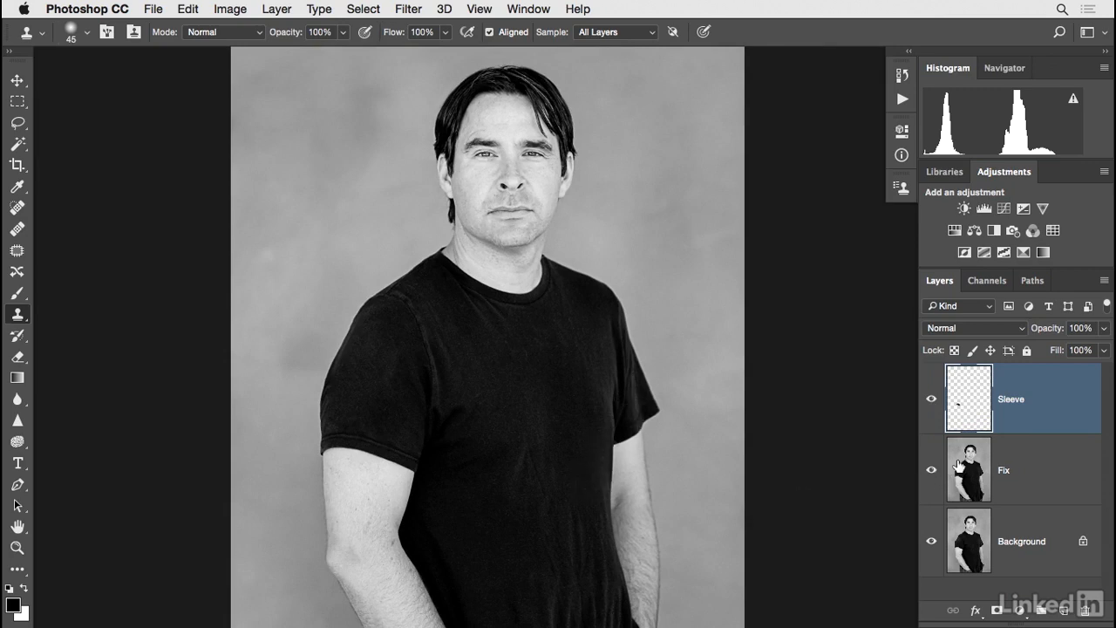
On the Fix layer, remove creases on the shirt's chest and sleeve with the Spot Healing Brush at size 30 in Content-Aware mode.
left_click(964, 471)
scroll(671, 428, "down", 3)
scroll(670, 428, "right", 2)
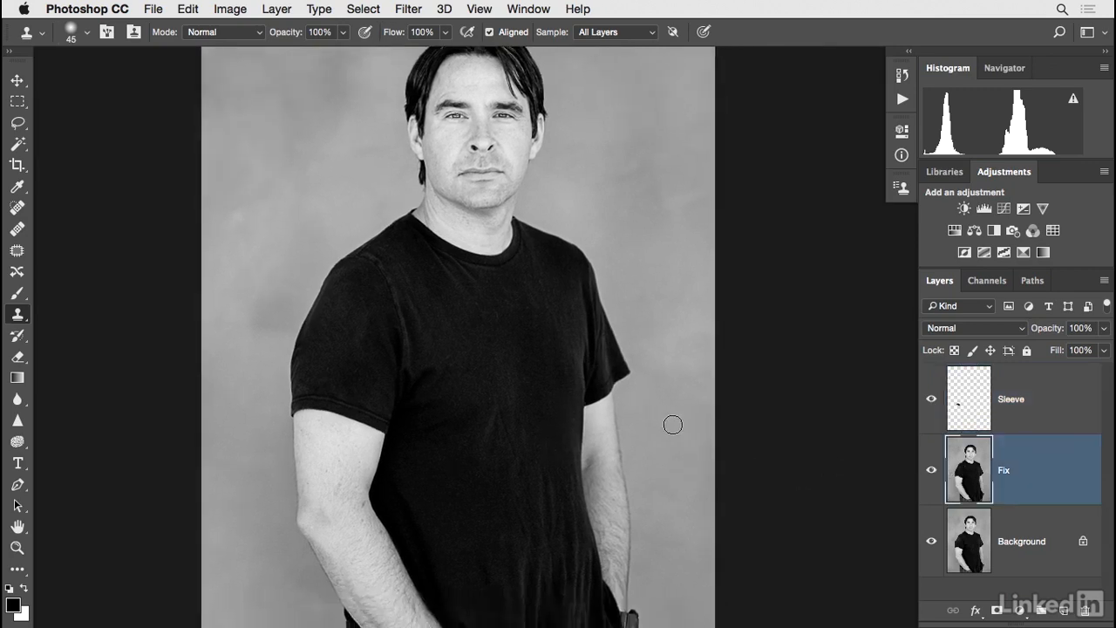
key("j")
mouse_move(496, 436)
left_mouse_down()
mouse_move(495, 393)
mouse_move(492, 446)
left_mouse_up()
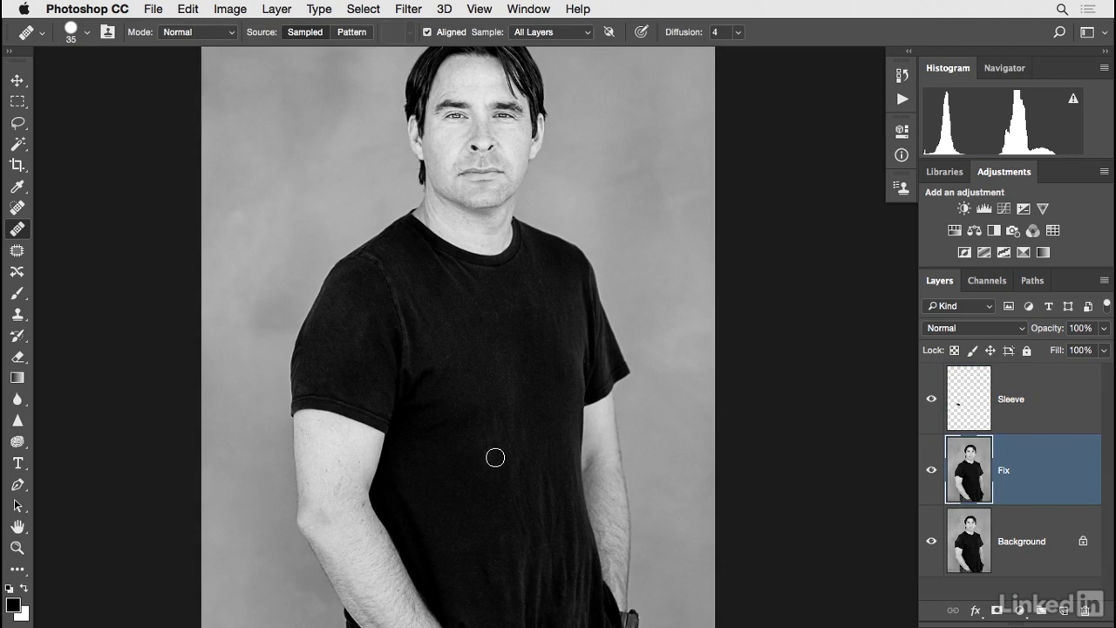
key("shift+j")
key("shift+j")
key("shift+j")
key("shift+j")
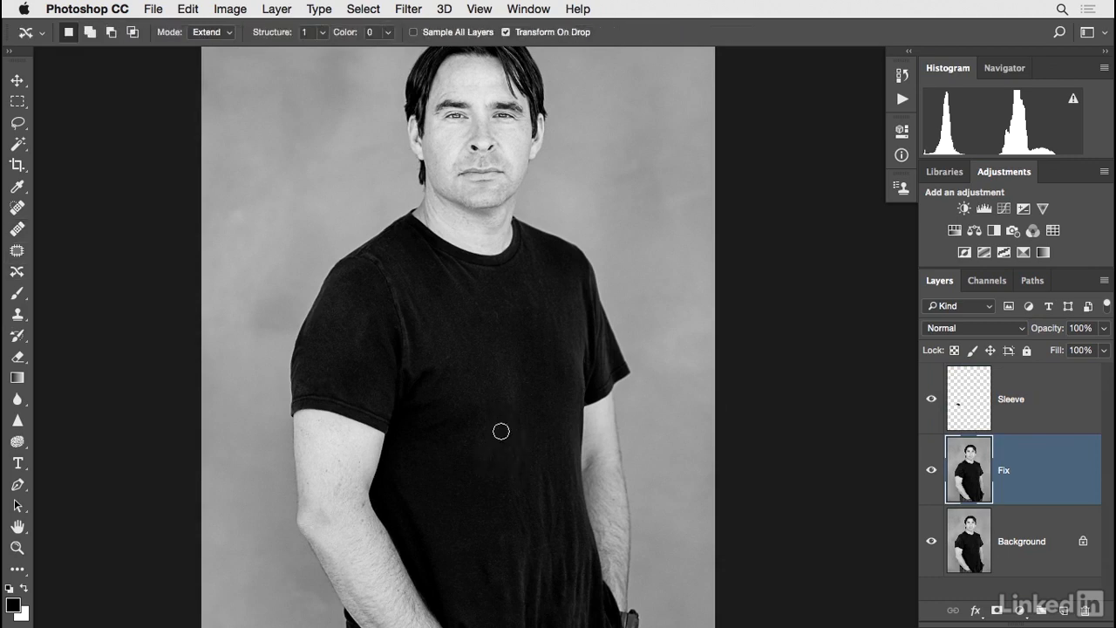
left_click_drag(522, 518, 524, 540)
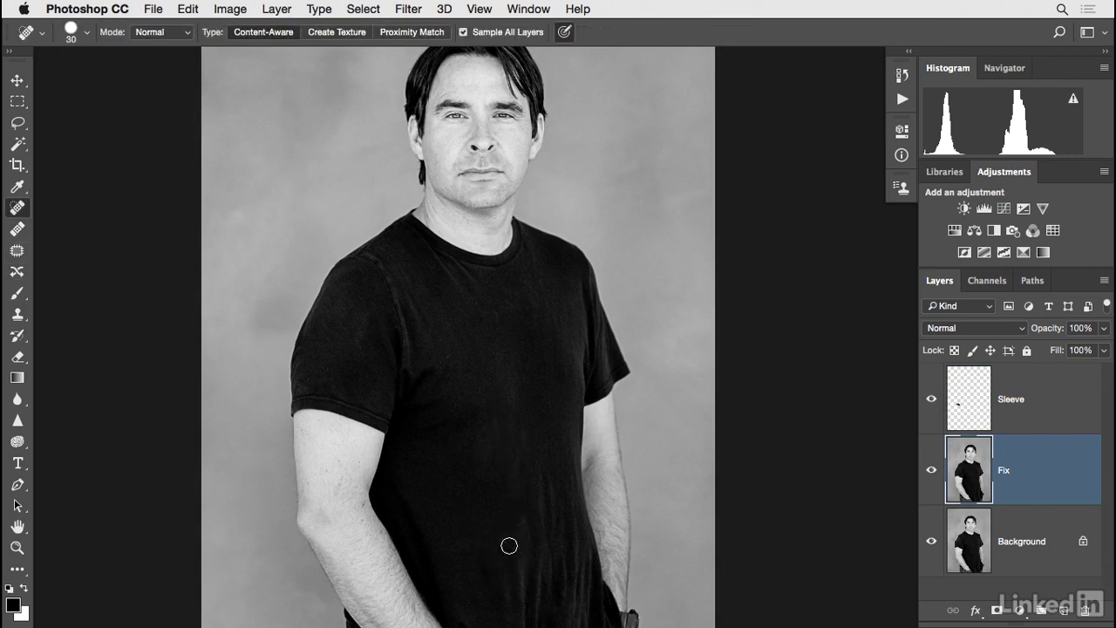
left_click(507, 452)
mouse_move(498, 333)
left_mouse_down()
mouse_move(496, 309)
mouse_move(513, 328)
left_mouse_up()
left_click_drag(373, 311, 345, 349)
mouse_move(355, 305)
left_mouse_down()
mouse_move(339, 363)
mouse_move(350, 390)
mouse_move(368, 305)
mouse_move(349, 284)
left_mouse_up()
Remove the vertical creases down the shirt's lower front toward the hem with long Spot Healing Brush strokes.
left_click_drag(496, 453, 492, 431)
left_click_drag(492, 587, 491, 491)
left_click_drag(563, 523, 561, 471)
mouse_move(527, 544)
left_mouse_down()
mouse_move(553, 531)
mouse_move(546, 506)
mouse_move(563, 488)
mouse_move(570, 508)
mouse_move(549, 463)
left_mouse_up()
scroll(540, 508, "down", 3)
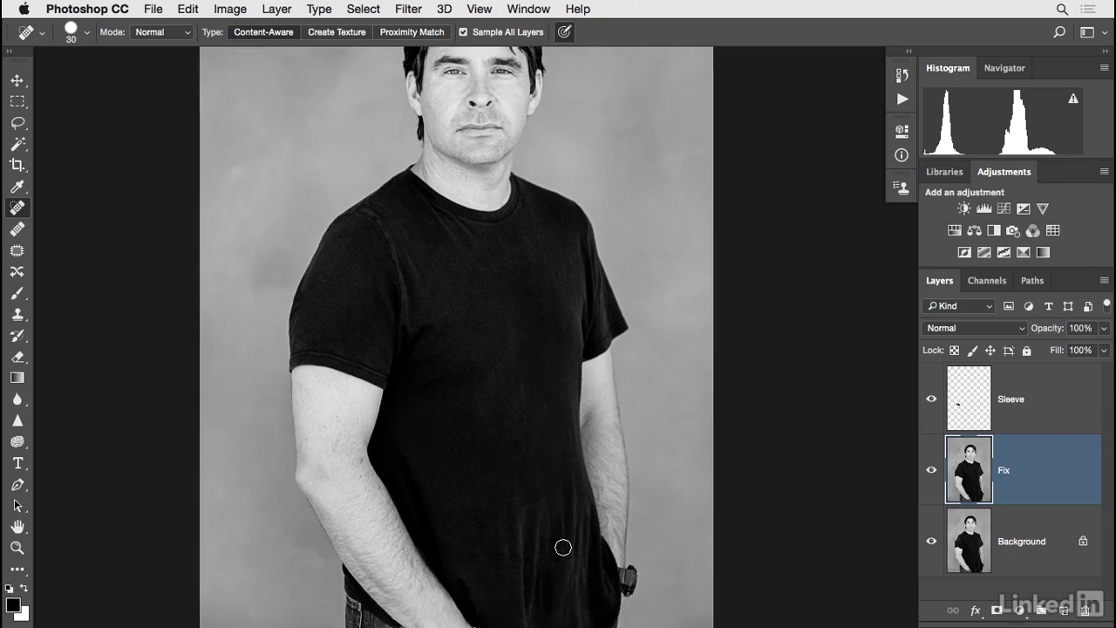
left_click_drag(563, 548, 567, 453)
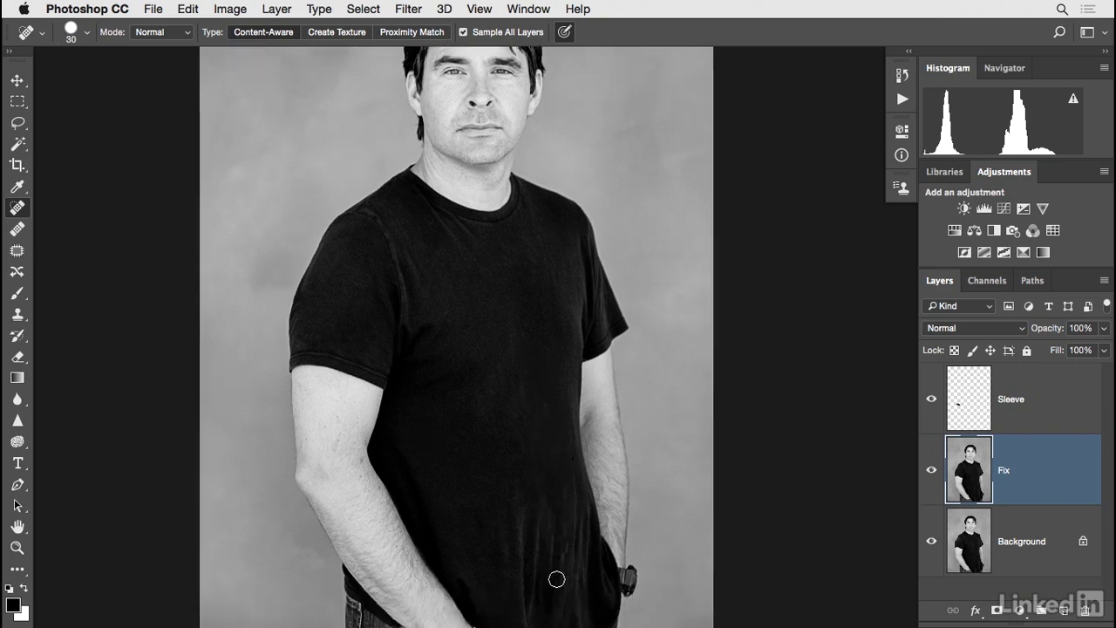
left_click_drag(557, 579, 563, 502)
left_click_drag(557, 571, 537, 385)
left_click_drag(589, 573, 576, 511)
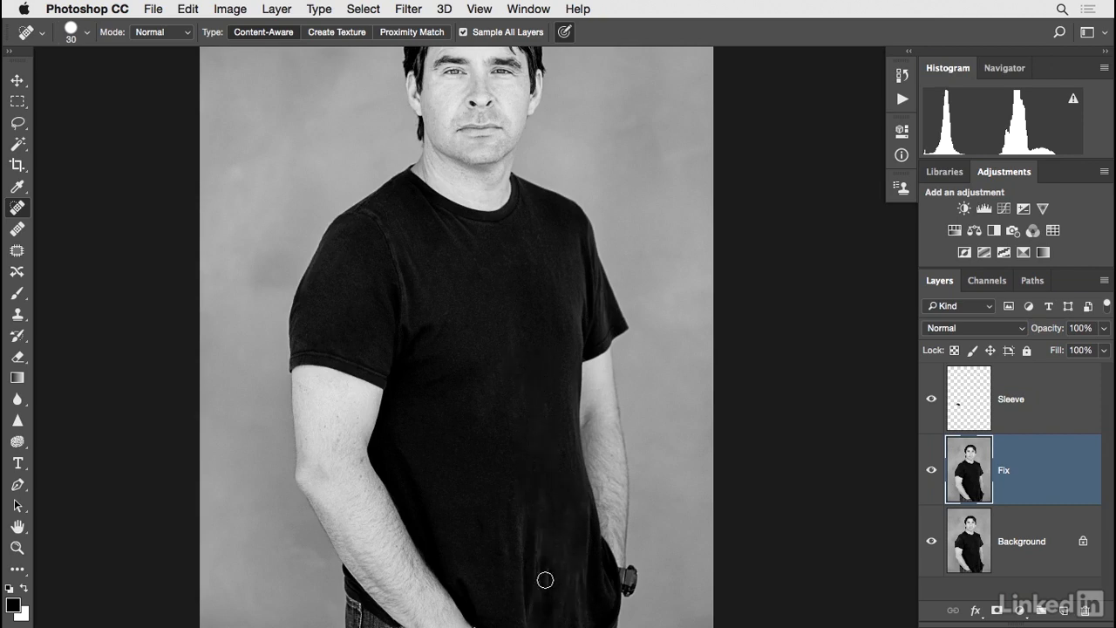
left_click_drag(545, 594, 551, 484)
left_click_drag(547, 569, 543, 443)
left_click_drag(526, 601, 525, 409)
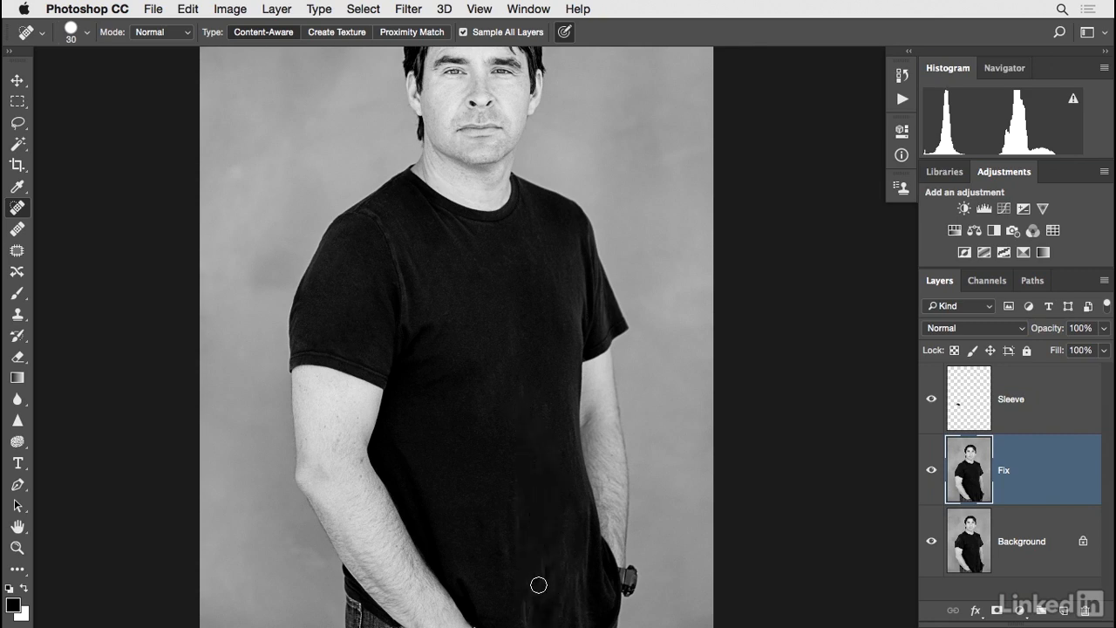
left_click_drag(538, 588, 535, 566)
left_click_drag(529, 610, 516, 445)
left_click_drag(551, 555, 547, 539)
Smooth the uneven tones on the shirt's lower front using the Healing Brush at size 70, sampling clean fabric from the chest.
left_click(17, 229)
key("bracketright")
key("bracketright")
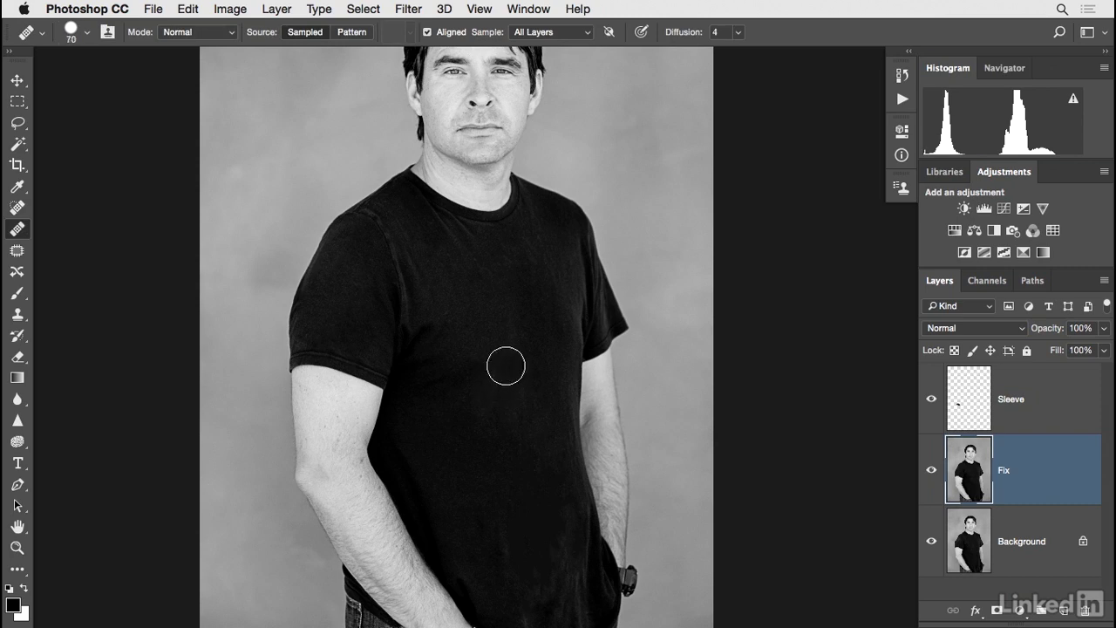
left_click(507, 345, "alt")
mouse_move(523, 550)
left_mouse_down()
mouse_move(542, 524)
mouse_move(548, 550)
mouse_move(535, 570)
mouse_move(516, 558)
mouse_move(540, 487)
mouse_move(545, 506)
mouse_move(502, 329)
mouse_move(500, 532)
mouse_move(521, 484)
left_mouse_up()
left_click(502, 331, "alt")
left_click_drag(538, 540, 544, 509)
left_click(530, 486, "alt")
mouse_move(529, 573)
left_mouse_down()
mouse_move(550, 573)
mouse_move(558, 549)
mouse_move(548, 558)
left_mouse_up()
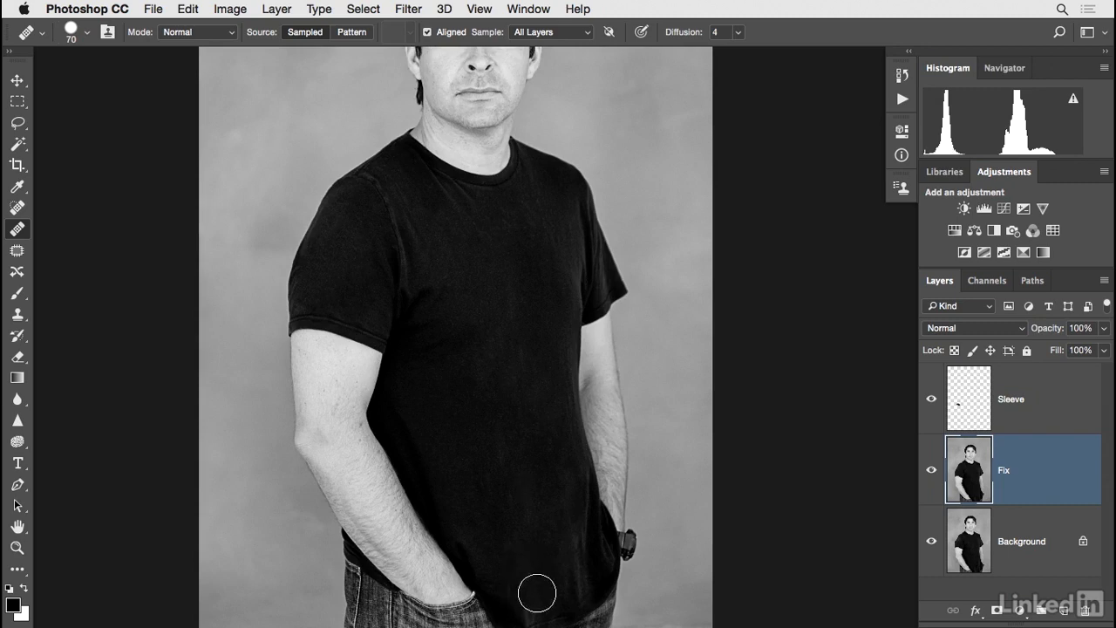
Compare the original portrait with the retouched one by toggling the Fix and Sleeve layers, leave both shown, and switch to the Move tool.
mouse_move(504, 334)
left_mouse_down()
mouse_move(521, 374)
mouse_move(504, 399)
mouse_move(506, 451)
left_mouse_up()
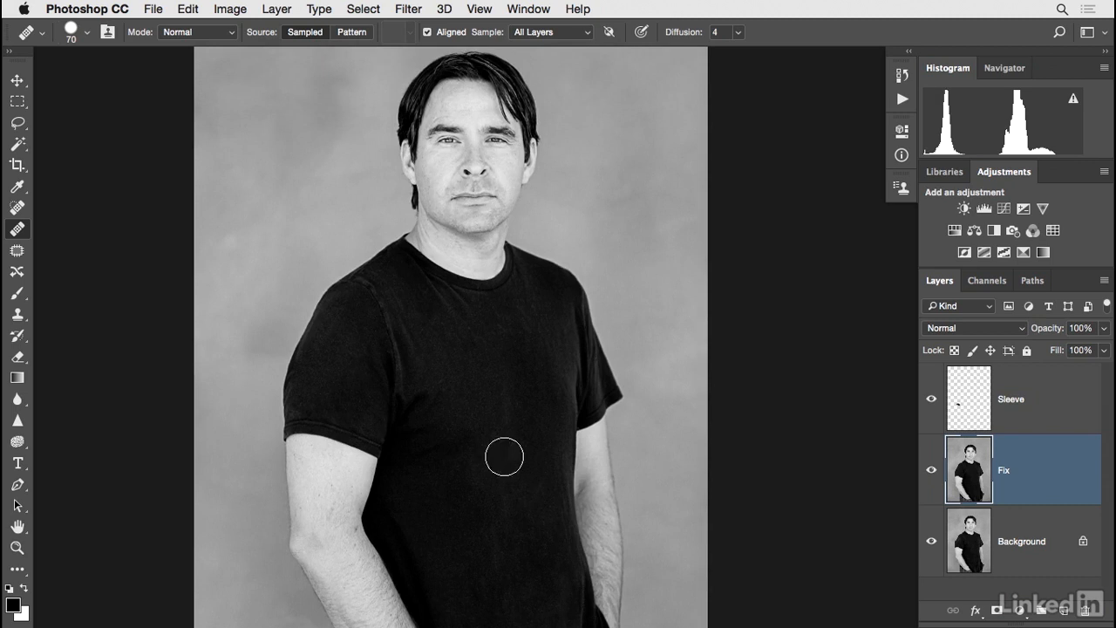
left_click(937, 471)
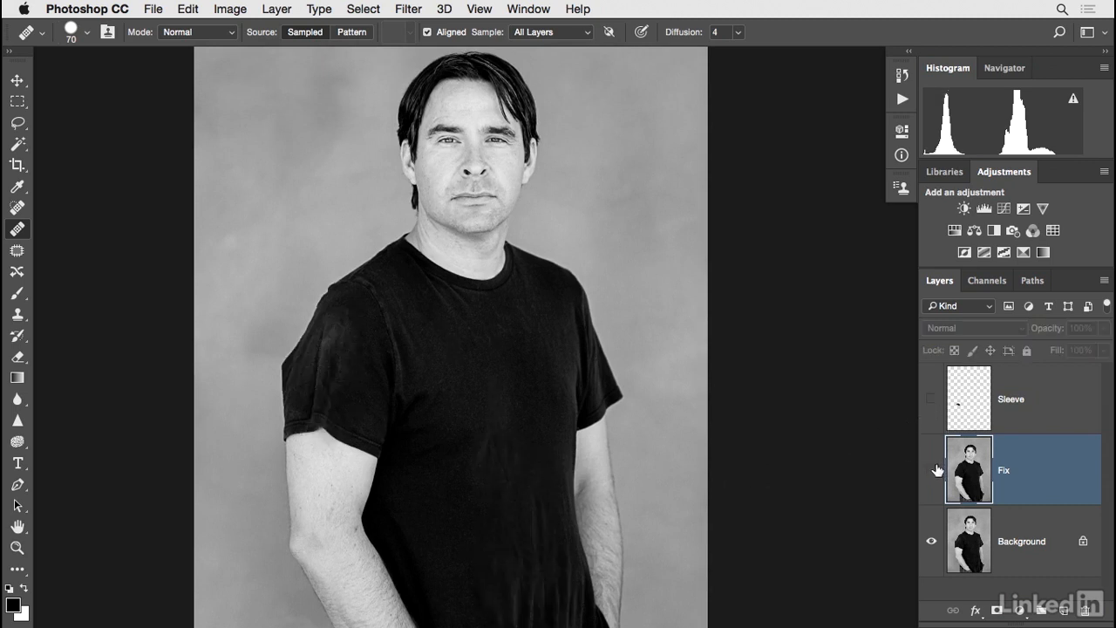
left_click(933, 471)
left_click(934, 471)
left_click(933, 471)
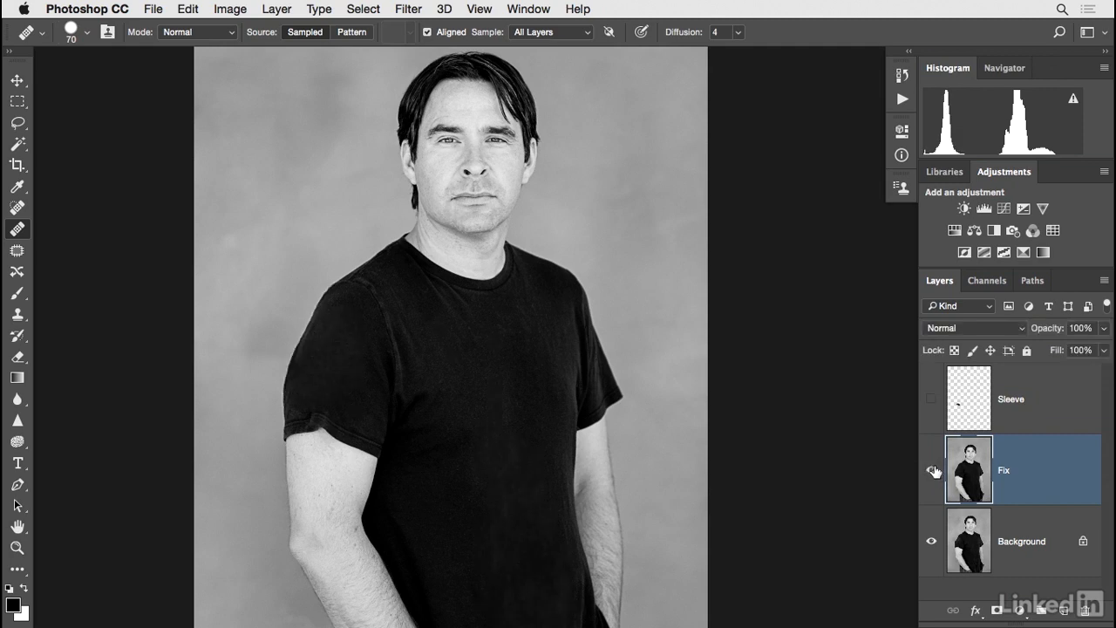
left_click(933, 401)
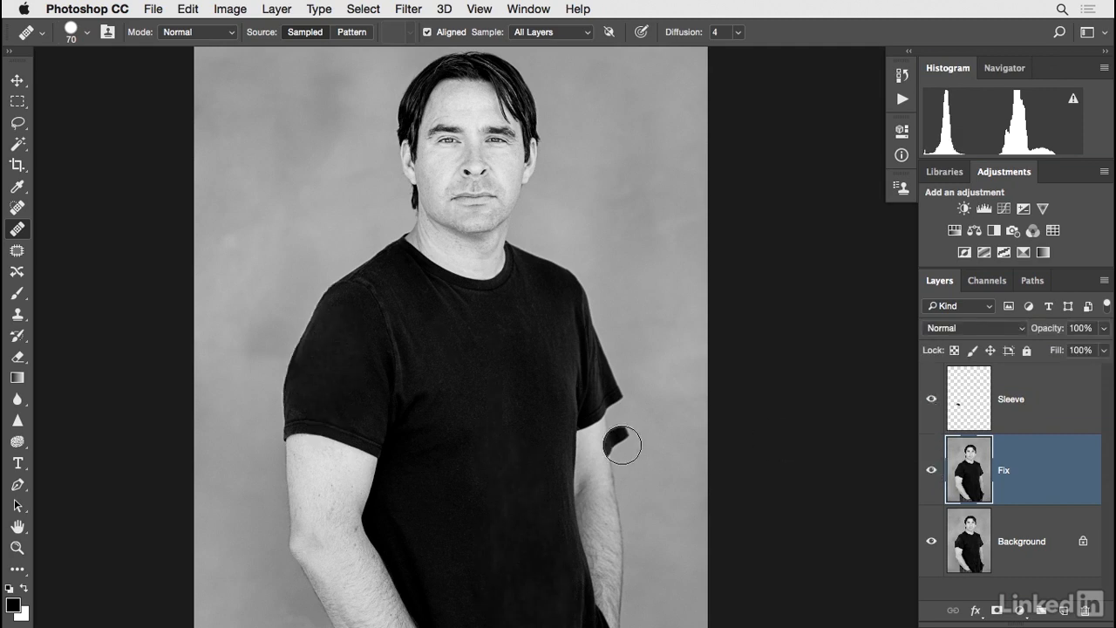
key("v")
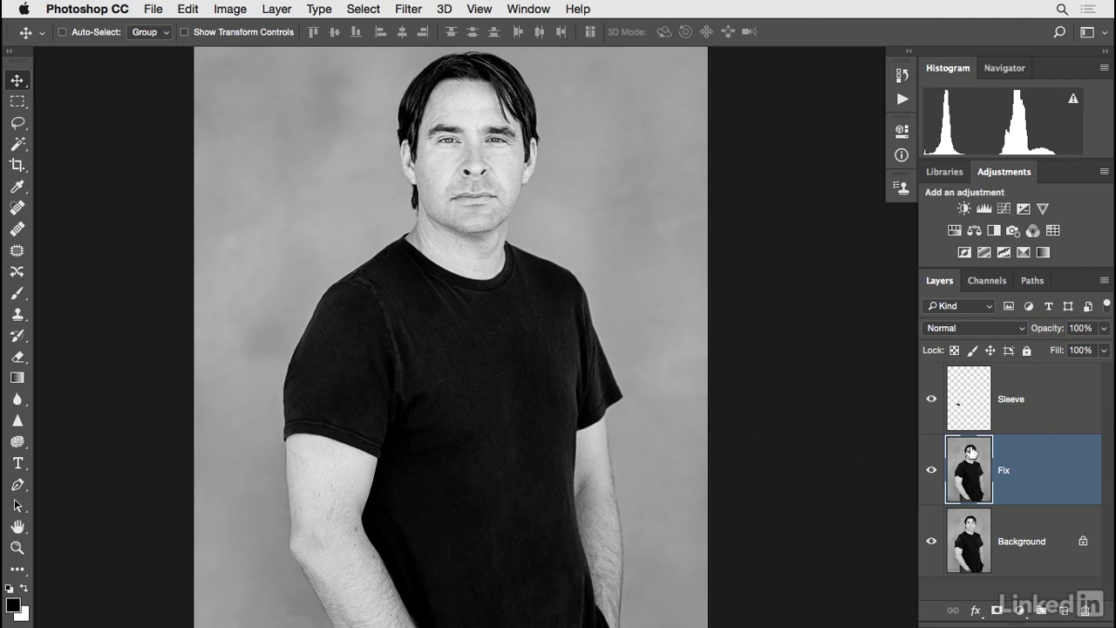
Check the Sleeve layer by toggling its visibility, then merge it down into the Fix layer.
left_click(972, 413)
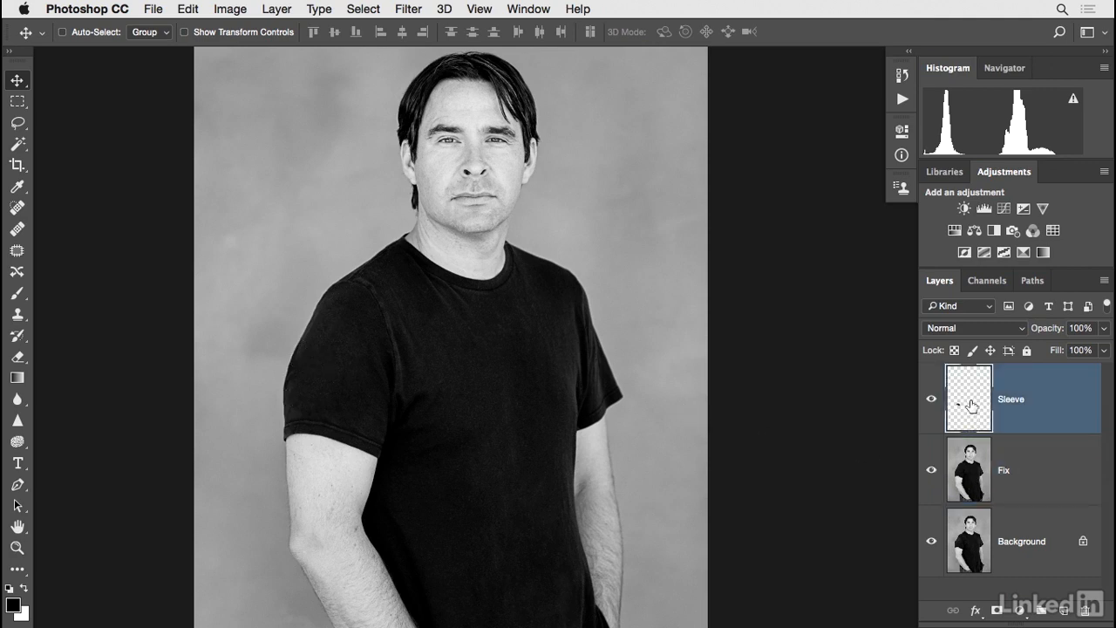
left_click(930, 402)
left_click(931, 402)
key("super")
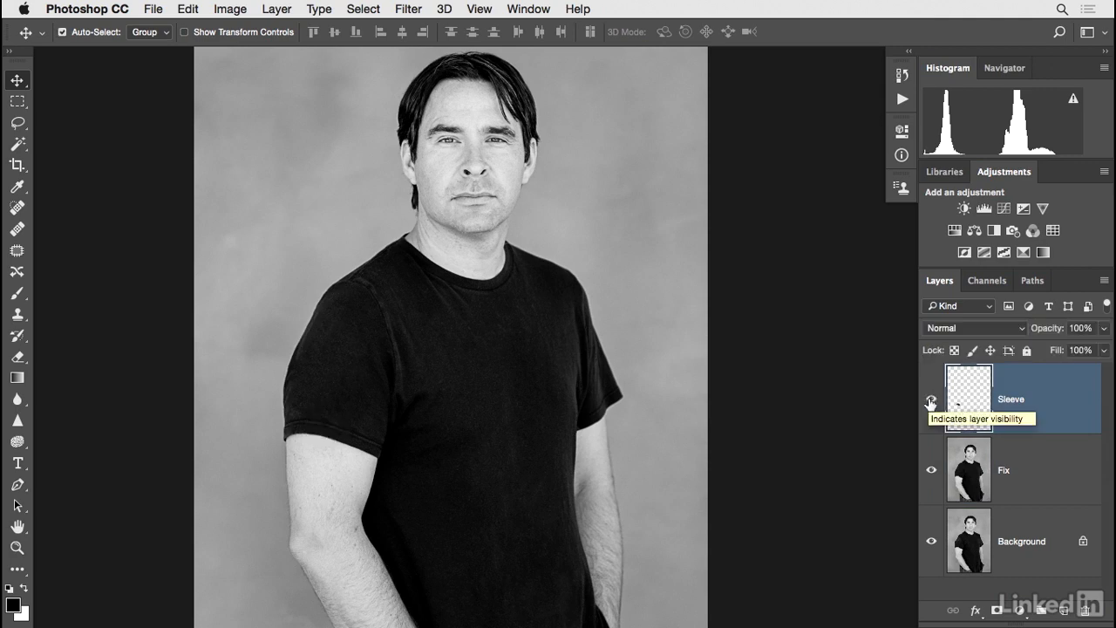
key("super+e")
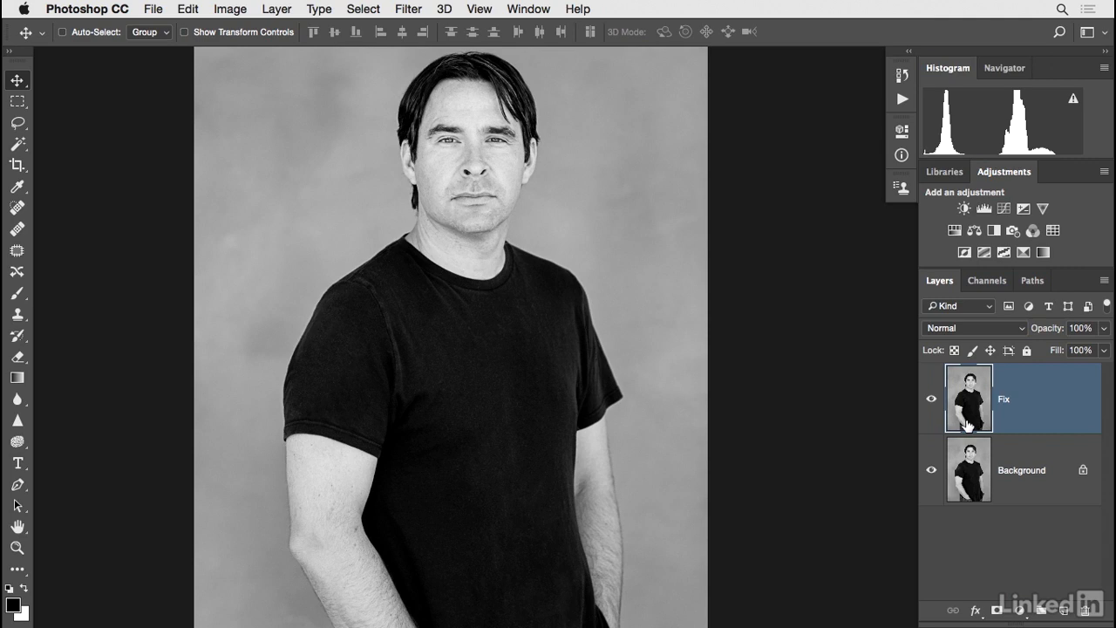
Refine the outer contour of the sleeve on the Fix layer with Liquify, using a forward warp brush of size 175.
left_click(414, 11)
left_click(419, 142)
key("bracketright")
key("bracketright")
key("bracketright")
key("bracketright")
key("bracketright")
key("bracketright")
key("bracketright")
key("bracketright")
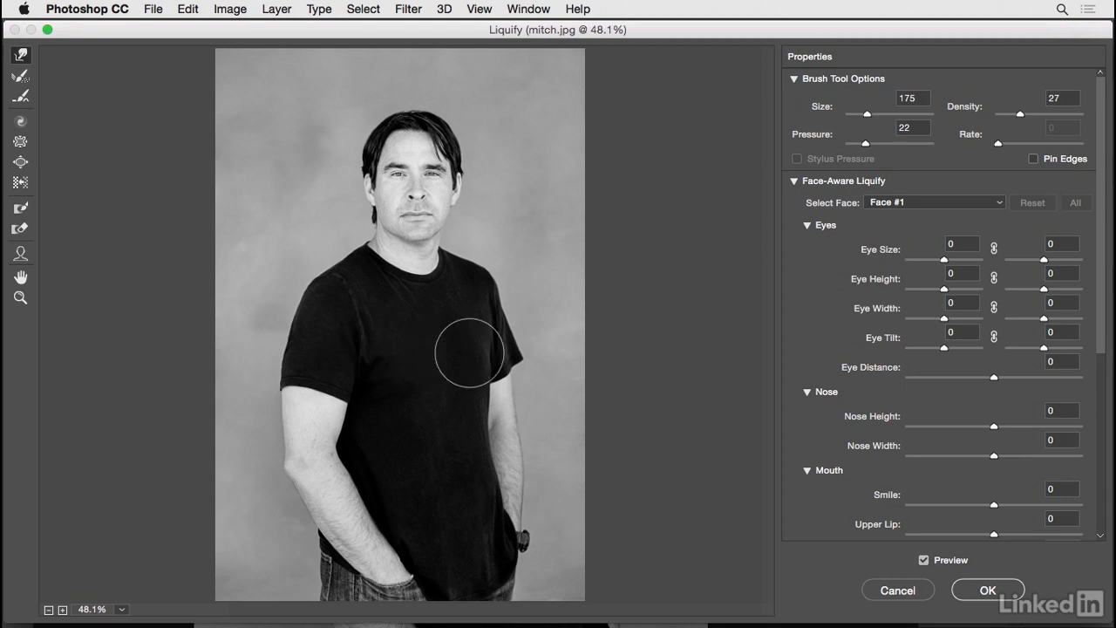
left_click(988, 591)
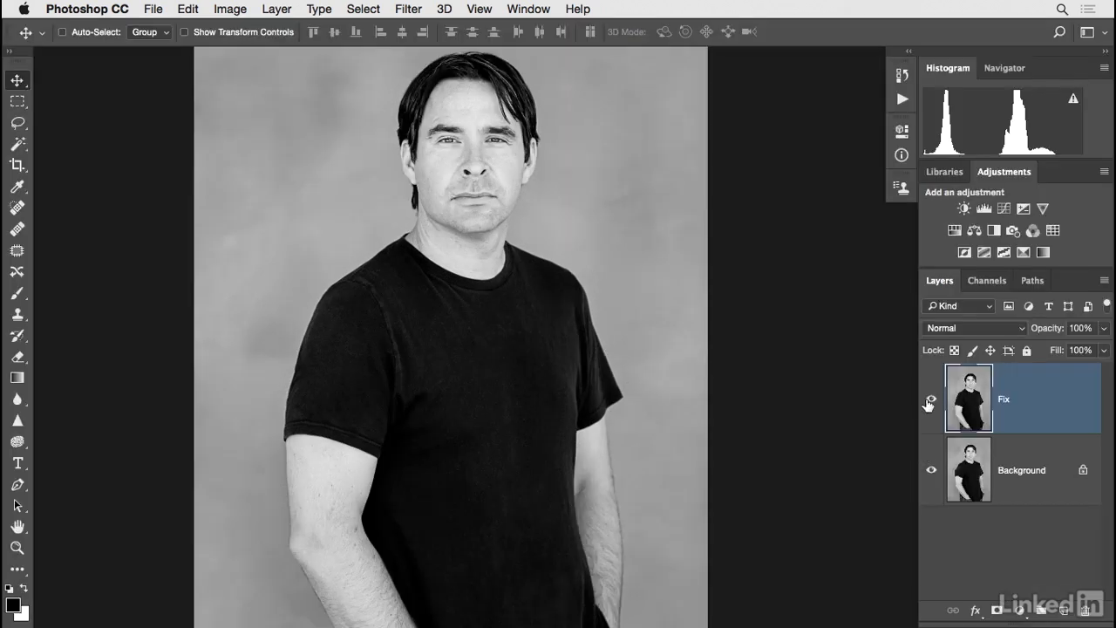
Compare the portrait before and after retouching by toggling the last Liquify edit and the Fix layer, leaving both applied.
left_click(928, 404)
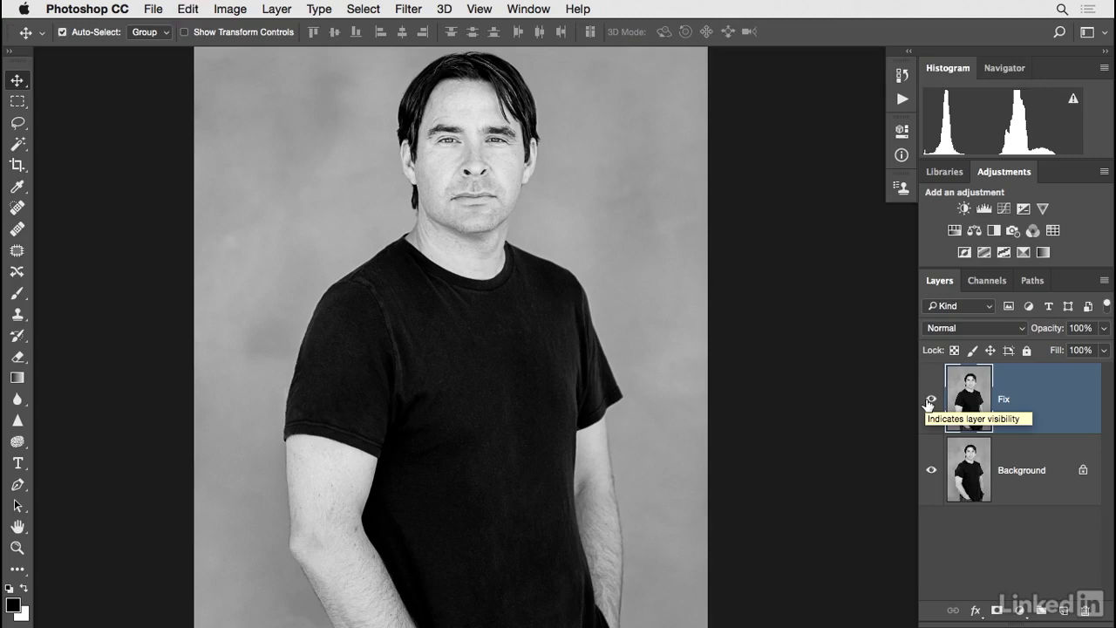
key("super+z")
key("super+z")
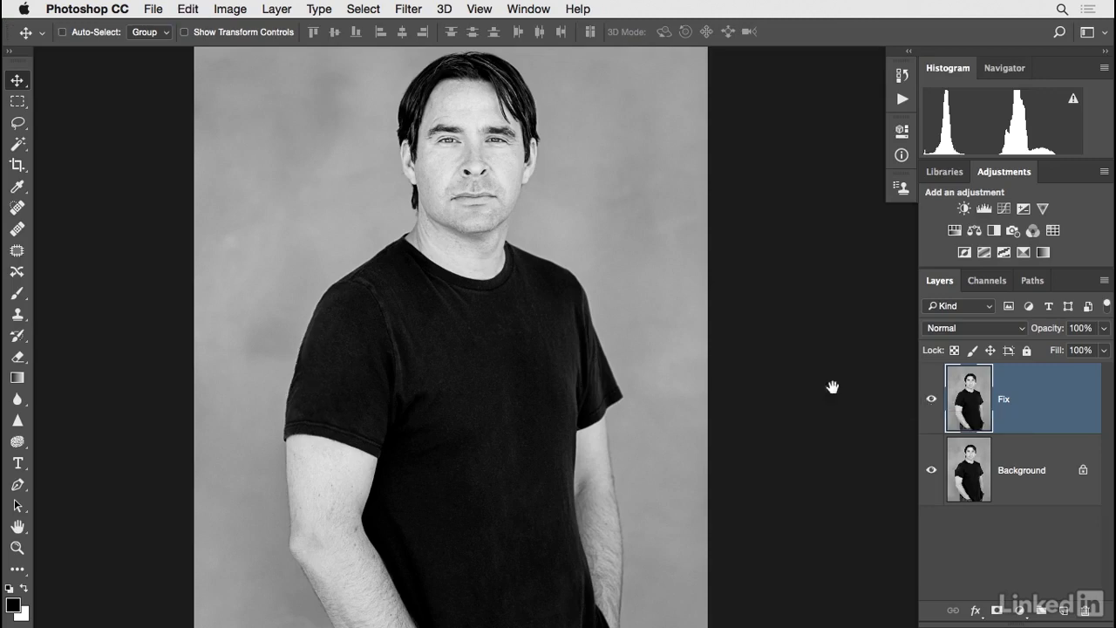
left_click_drag(804, 377, 805, 385)
left_click(930, 402)
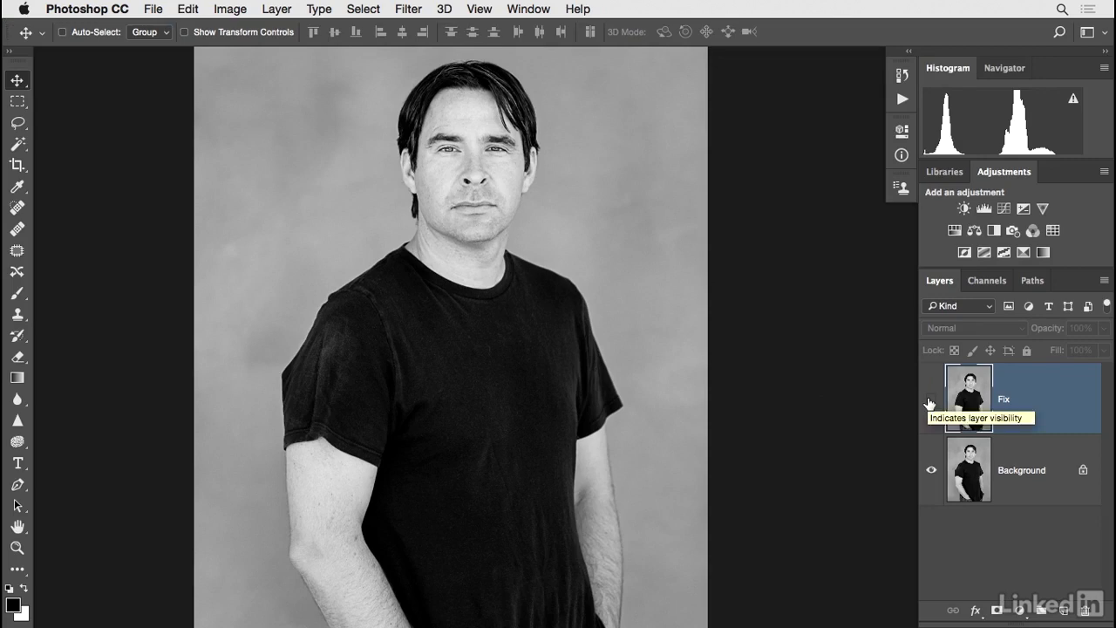
left_click(930, 403)
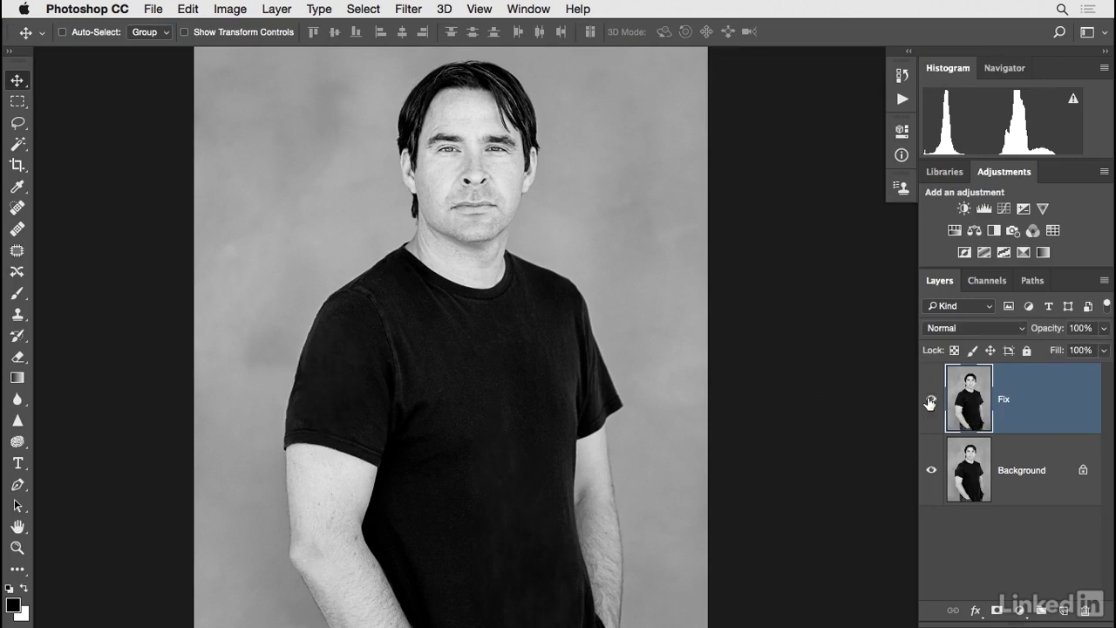